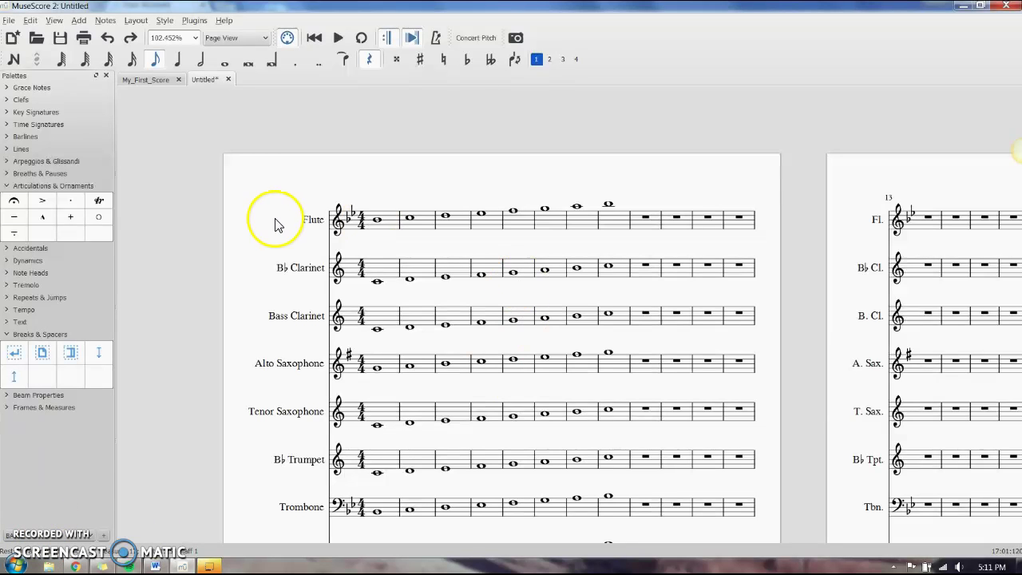
- Scroll through the score, then collapse and reopen the Breaks & Spacers palette list
scroll(479, 263, down, 3)
scroll(511, 319, up, 2)
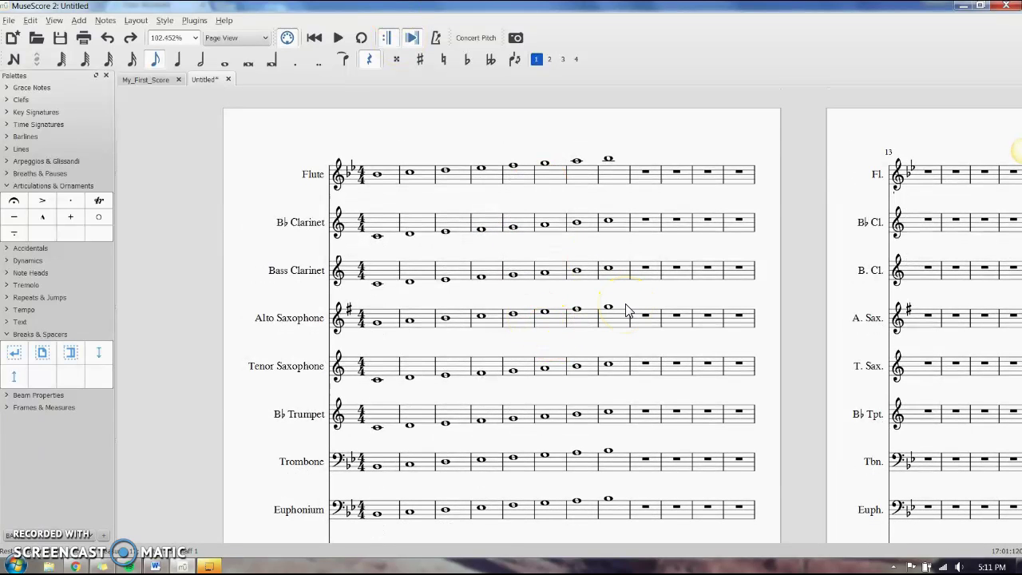
scroll(511, 214, down, 4)
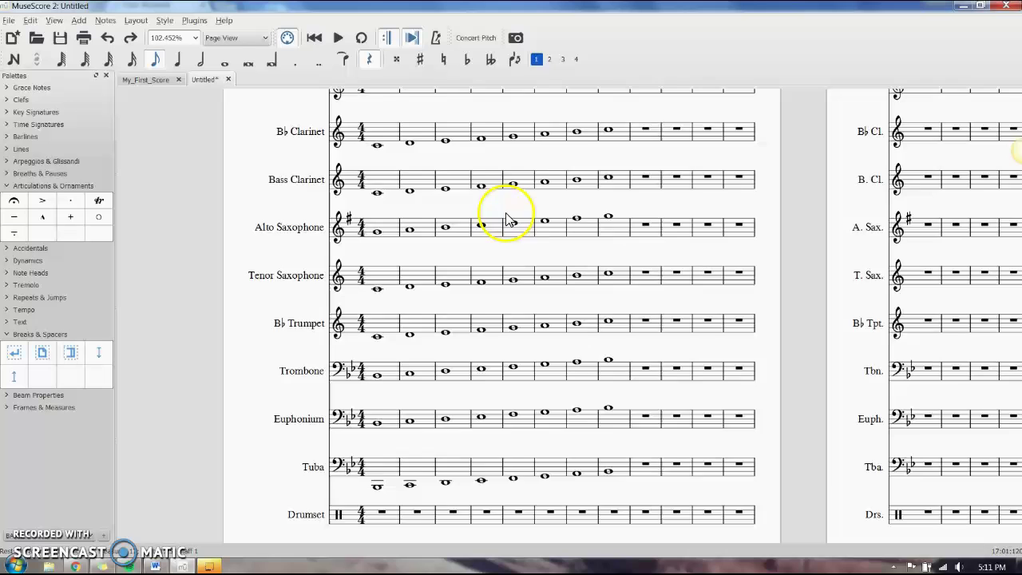
scroll(509, 229, up, 5)
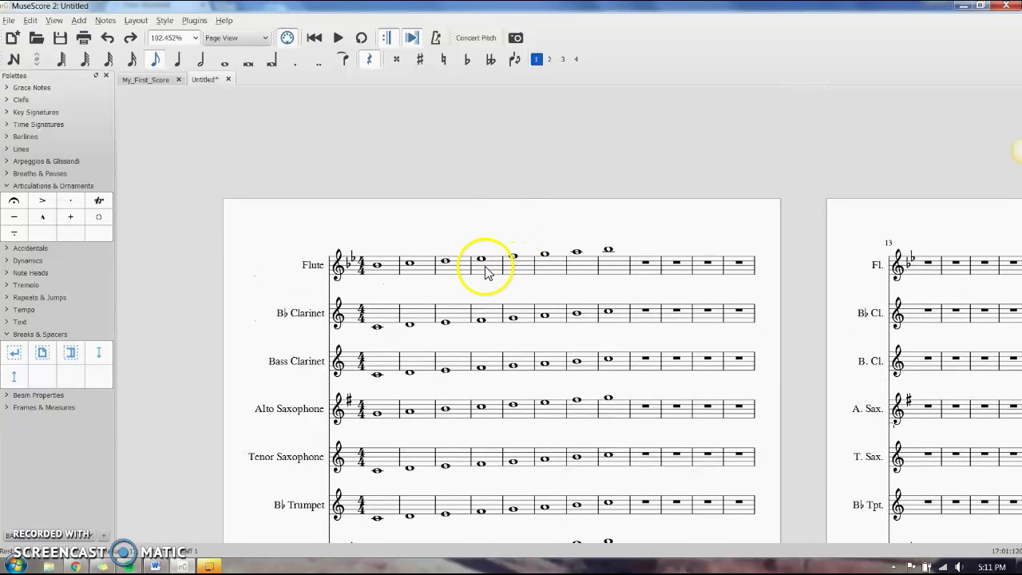
scroll(483, 272, down, 1)
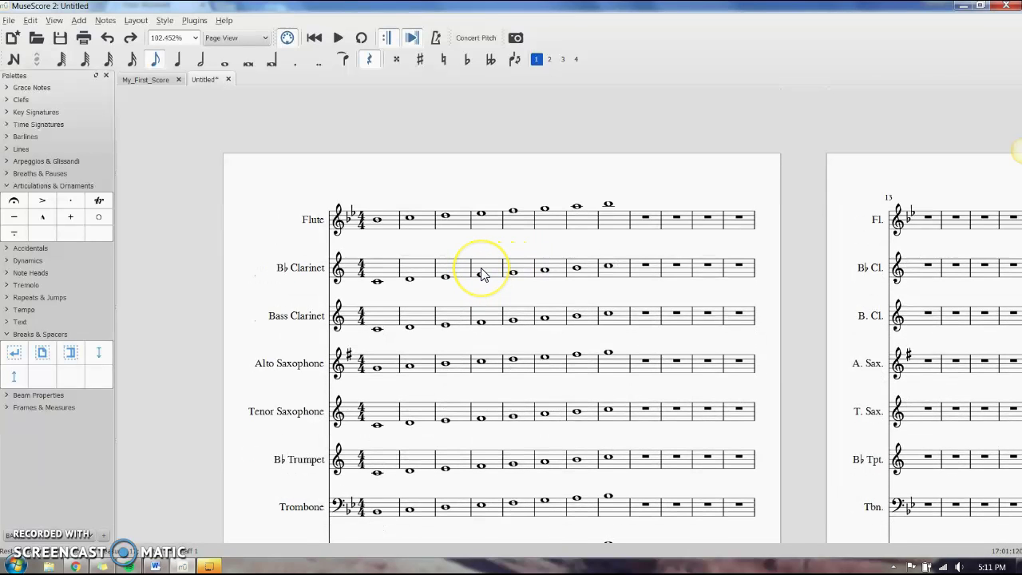
scroll(486, 275, down, 2)
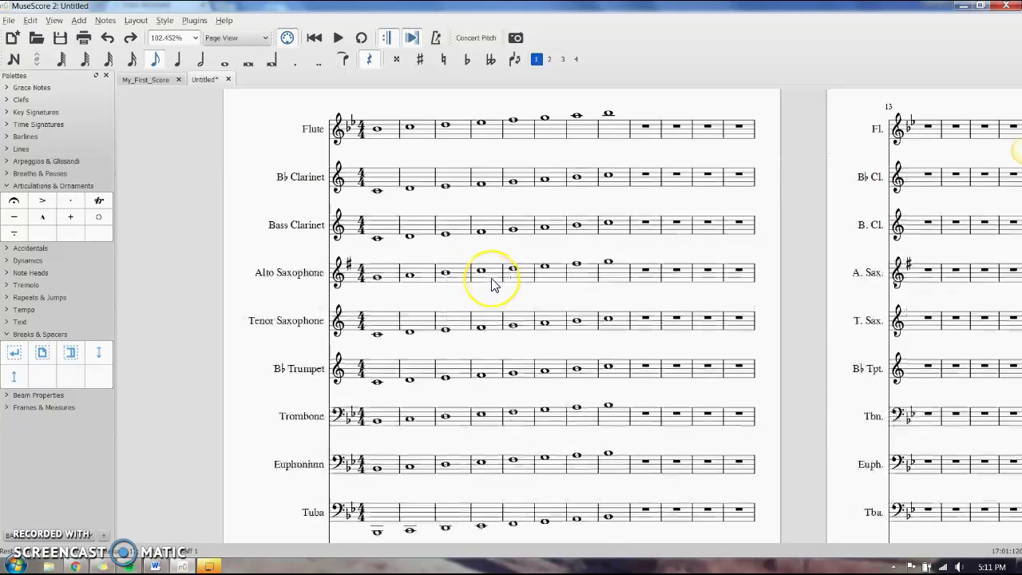
scroll(493, 285, down, 1)
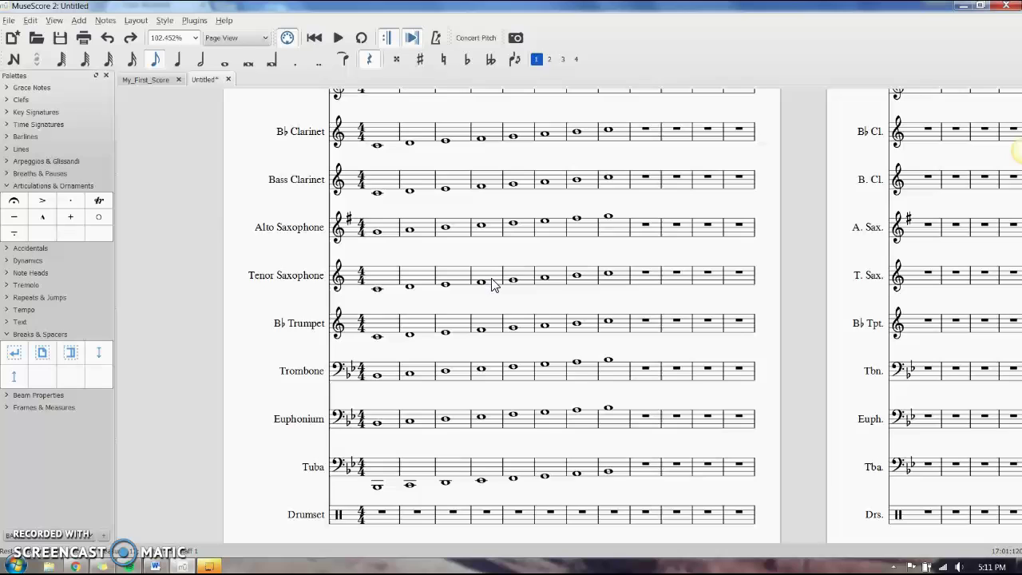
scroll(450, 314, up, 3)
scroll(451, 316, down, 1)
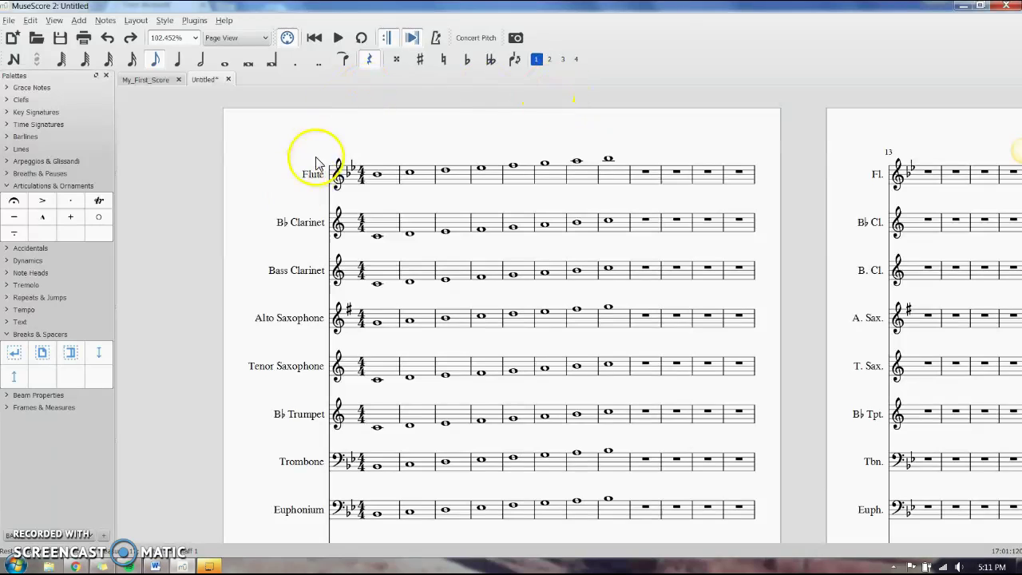
click(56, 335)
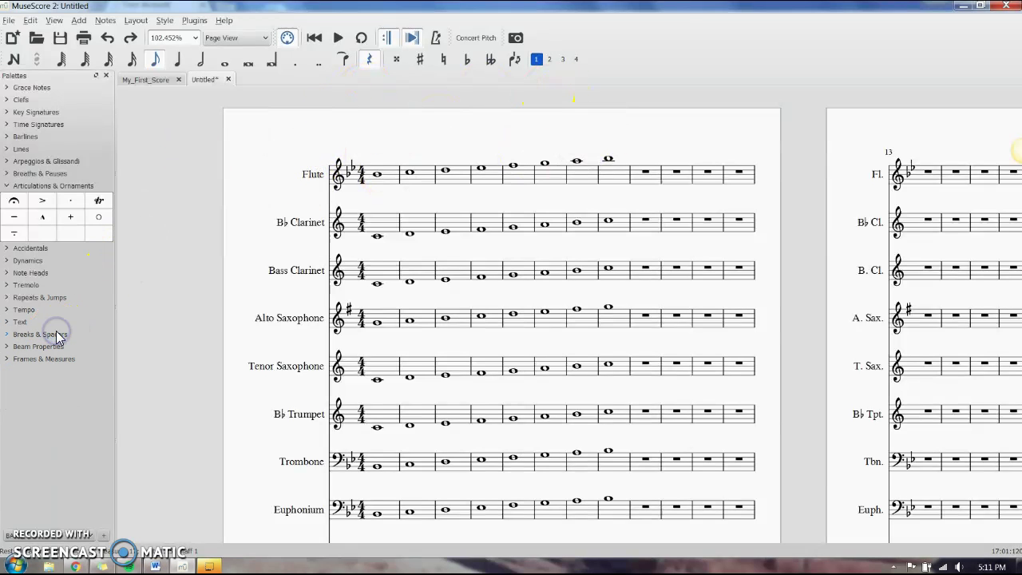
click(57, 335)
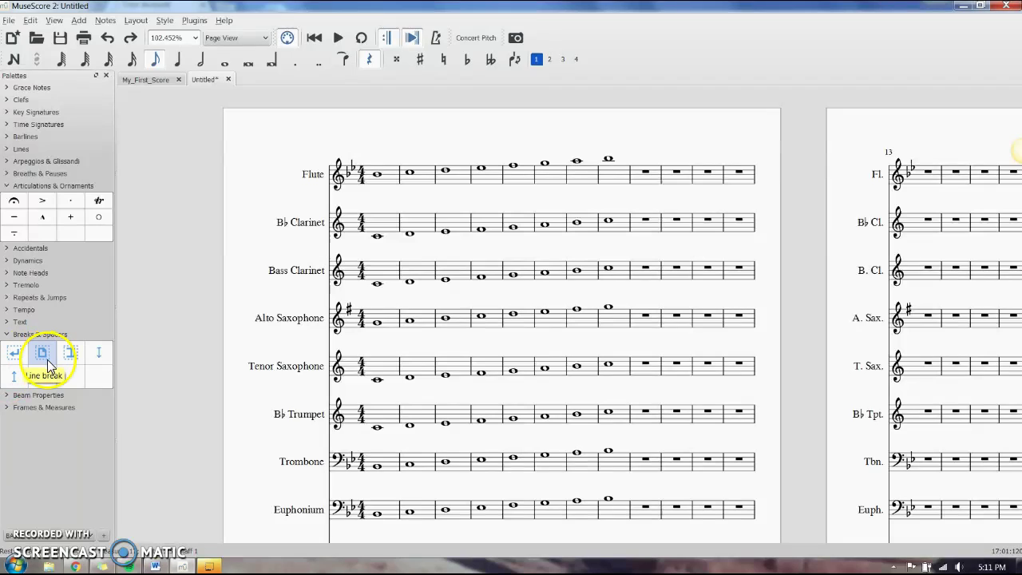
- Try a page break after measure 8, then undo it
click(44, 355)
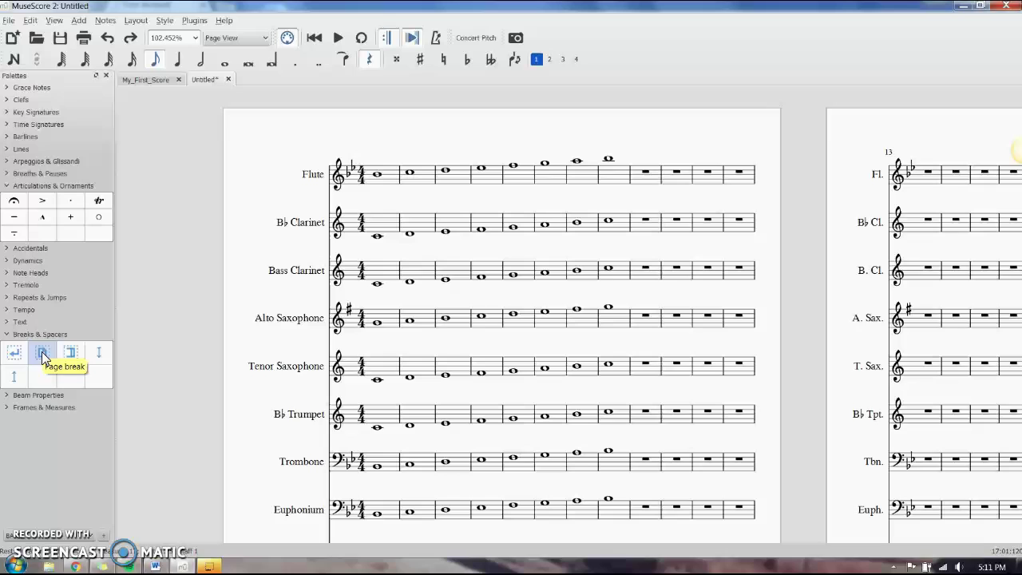
click(43, 358)
mouse_move(44, 358)
mouse_down()
mouse_move(325, 244)
mouse_move(611, 191)
mouse_move(623, 141)
mouse_move(62, 337)
mouse_move(443, 177)
mouse_move(605, 194)
mouse_up()
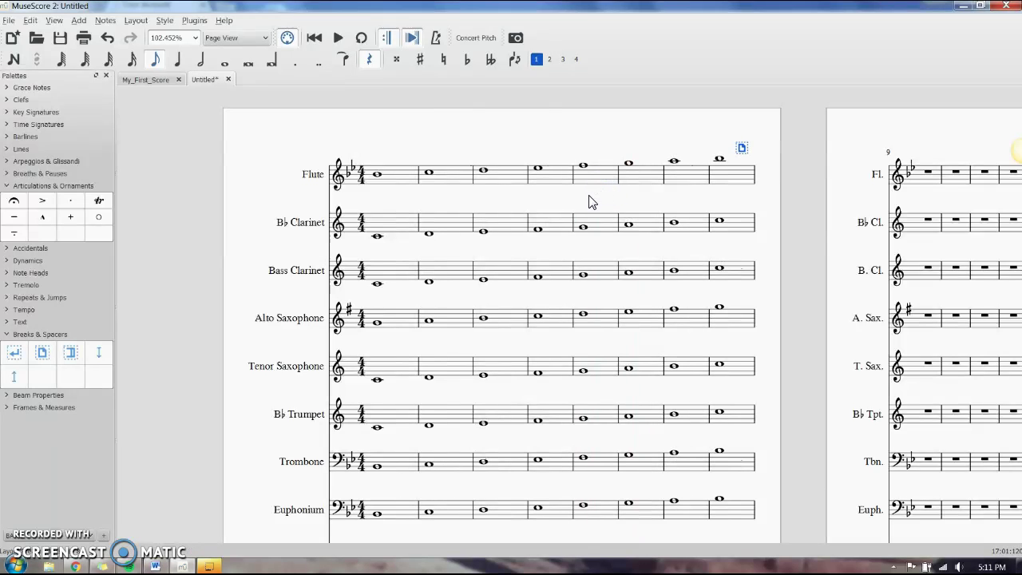
mouse_move(577, 198)
mouse_down()
mouse_move(563, 217)
mouse_move(527, 215)
mouse_up()
key(ctrl+z)
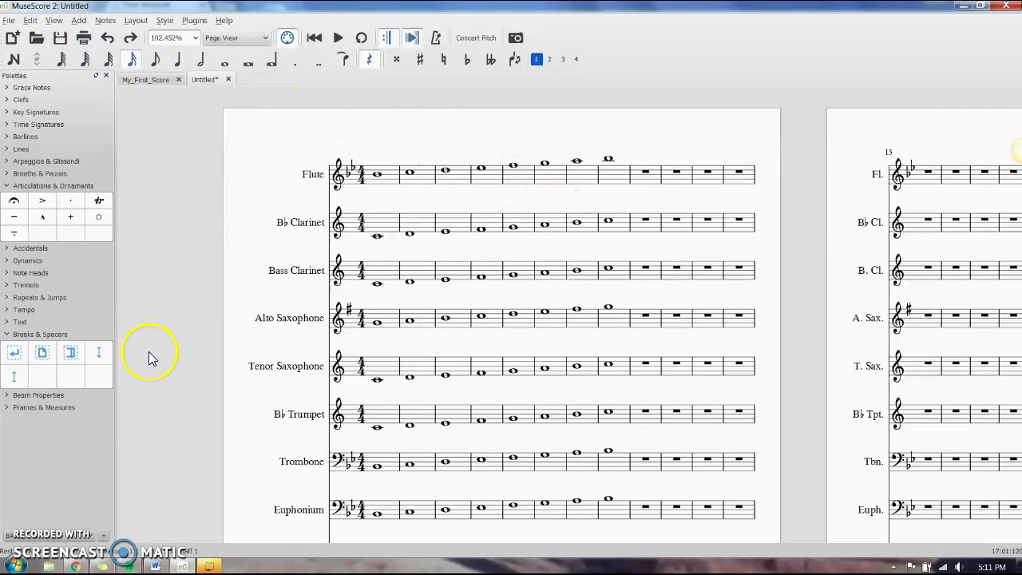
- Twice try a line break after measure 8 to end the first system, removing it each time
click(16, 354)
drag(16, 356, 618, 175)
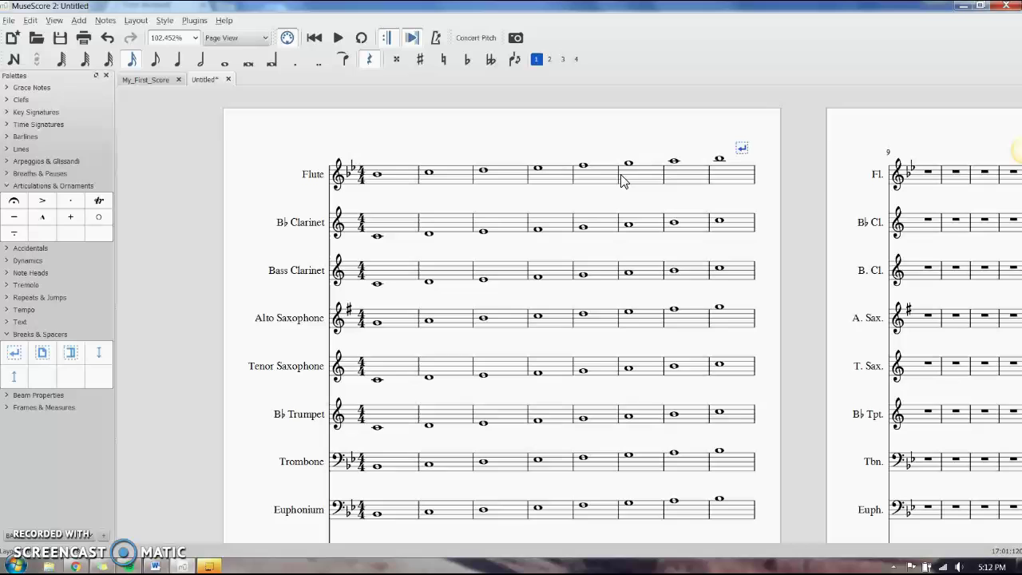
key(Delete)
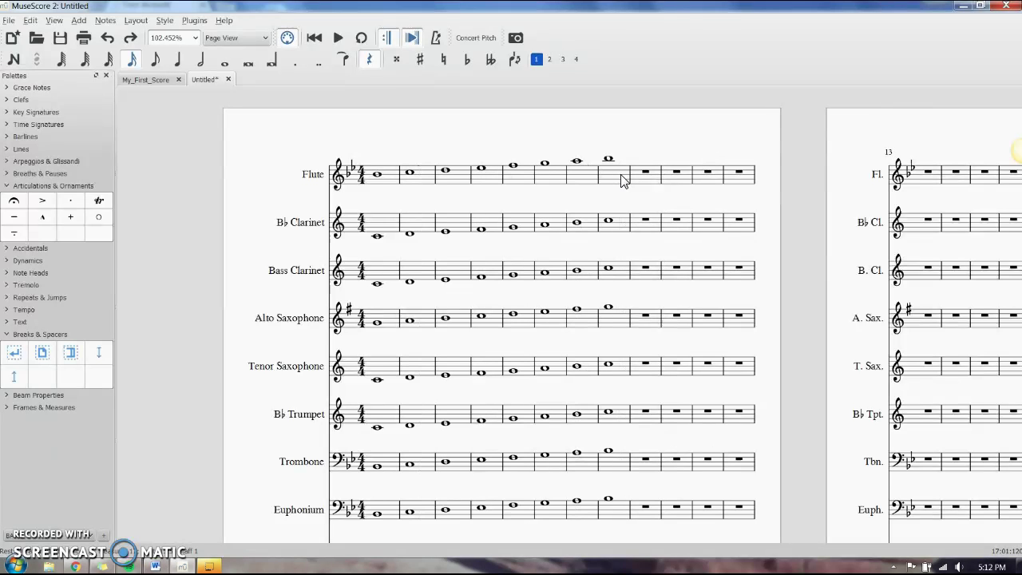
click(44, 356)
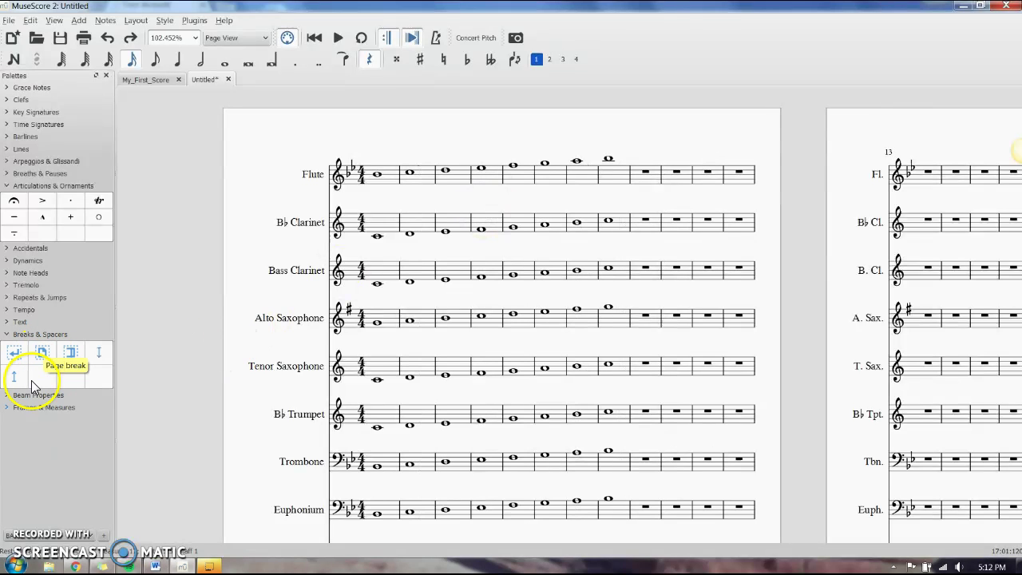
click(10, 358)
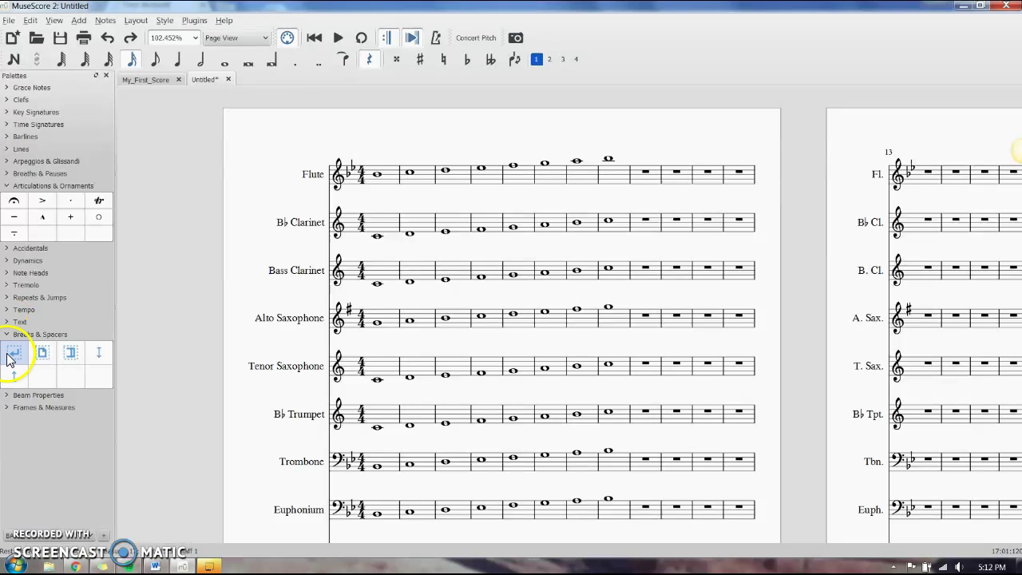
drag(10, 358, 613, 177)
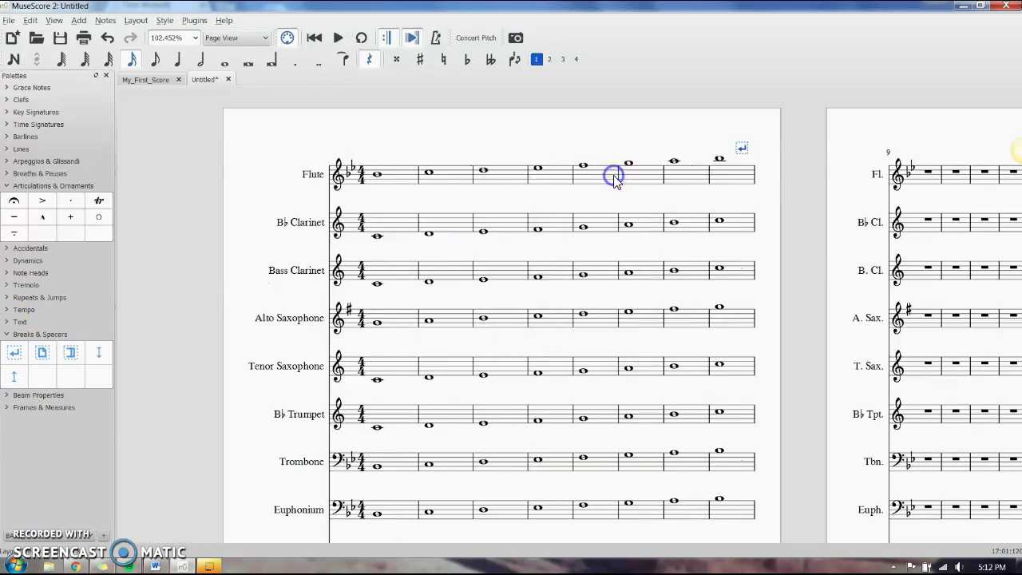
key(ctrl+z)
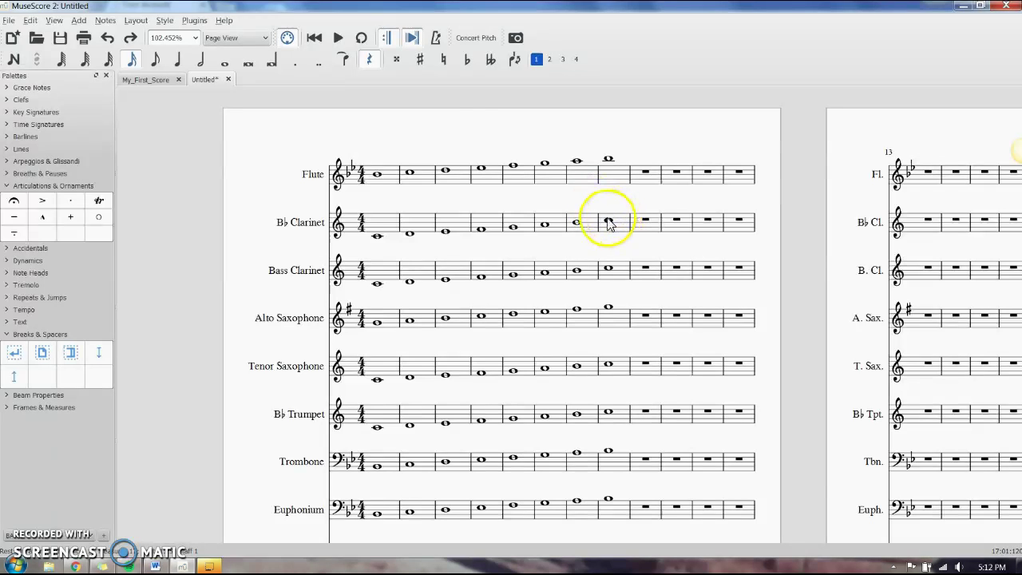
- Select Flute measures 1–8 from the first note through measure 8
scroll(535, 180, down, 3)
scroll(551, 192, down, 1)
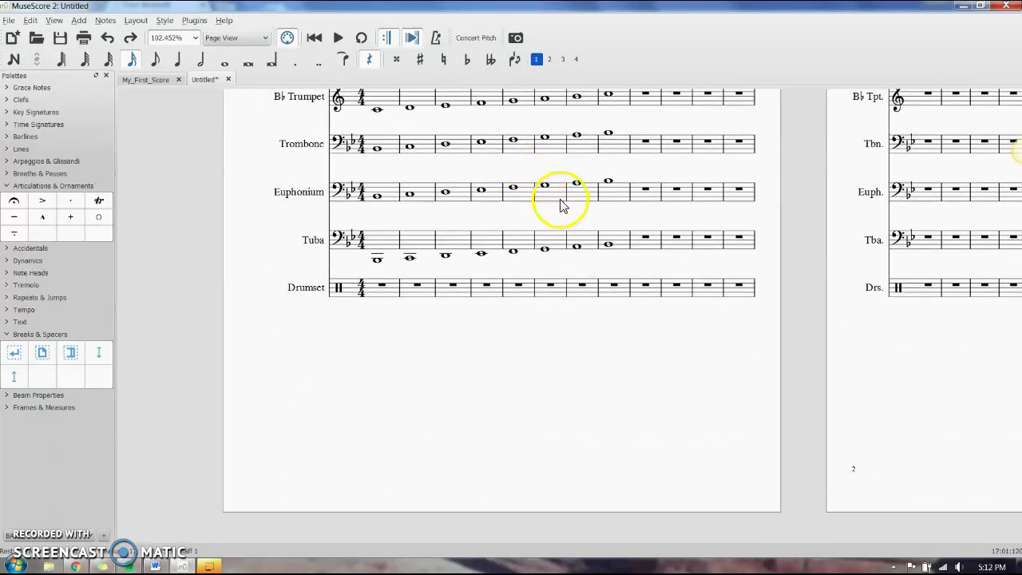
scroll(604, 258, up, 4)
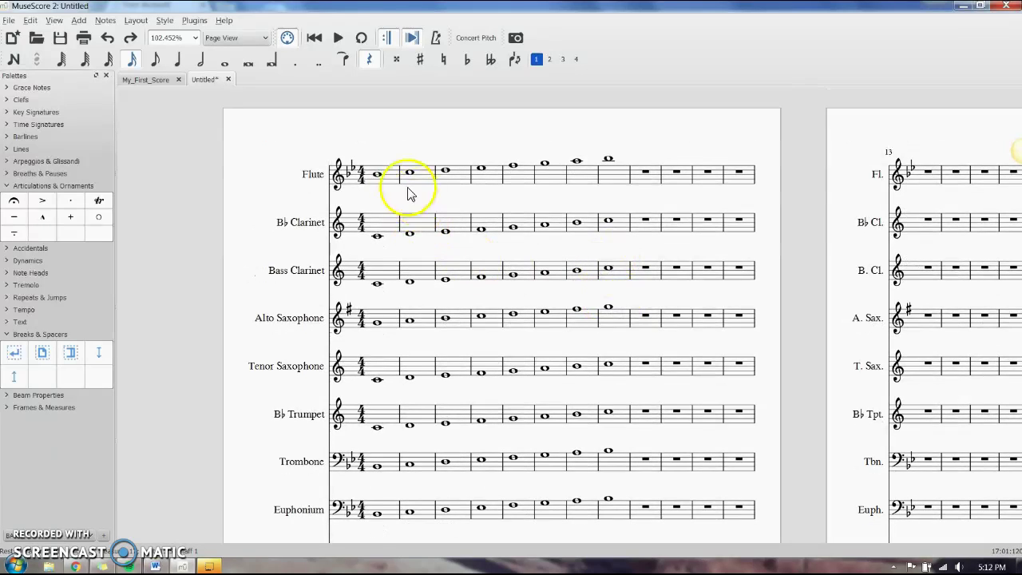
click(377, 174)
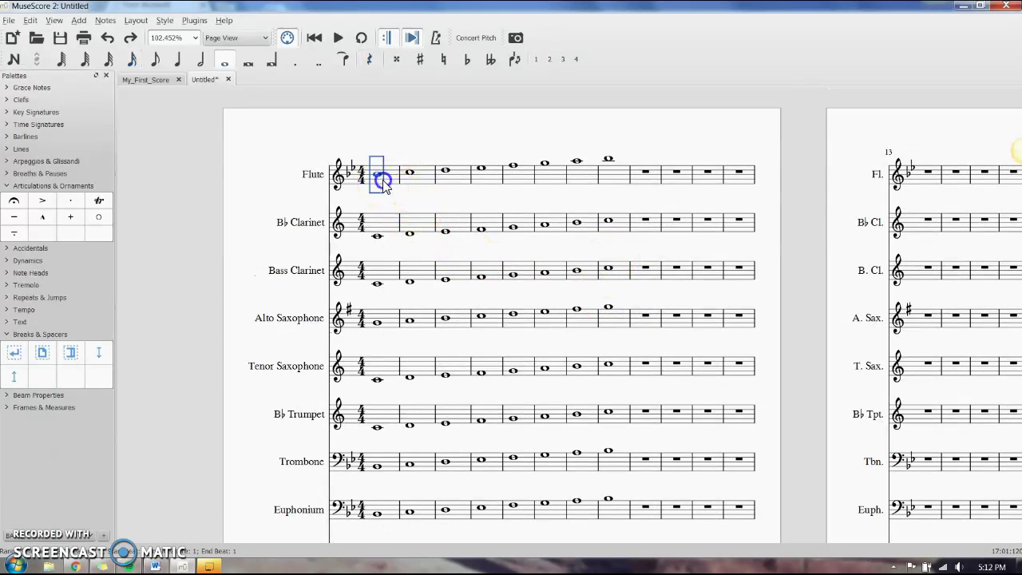
shift+click(619, 183)
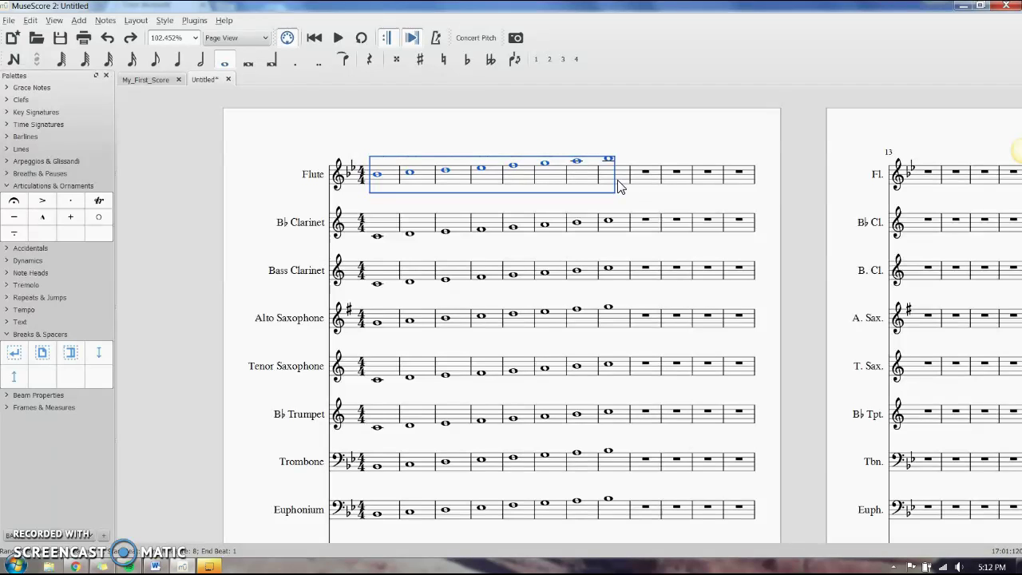
- Widen and compress the stretch of Flute bars 1–8 until ten measures fit on the first system
key(braceright)
key(braceright)
key(braceright)
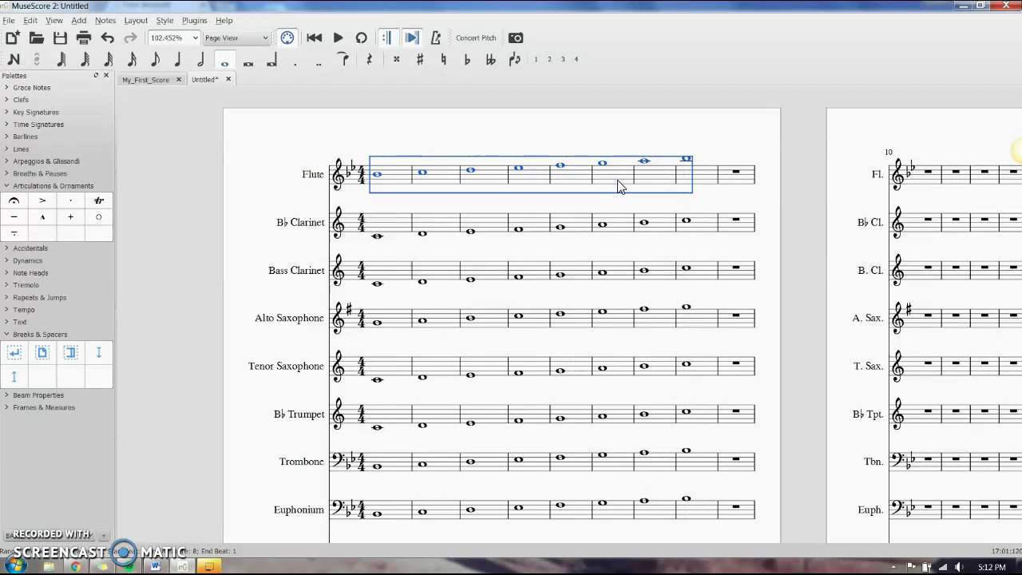
key(braceright)
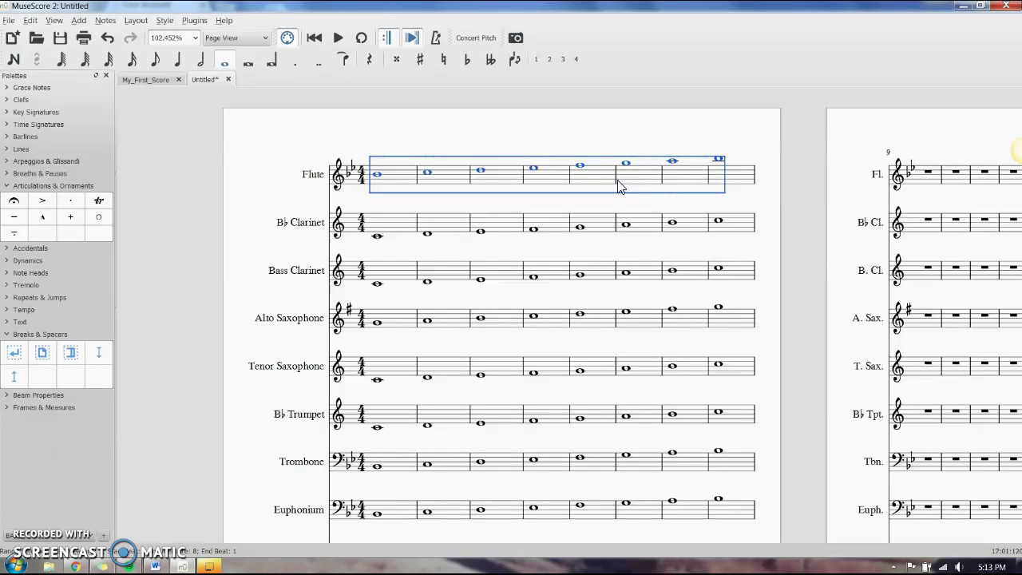
key(braceleft)
key(braceleft)
key(braceleft)
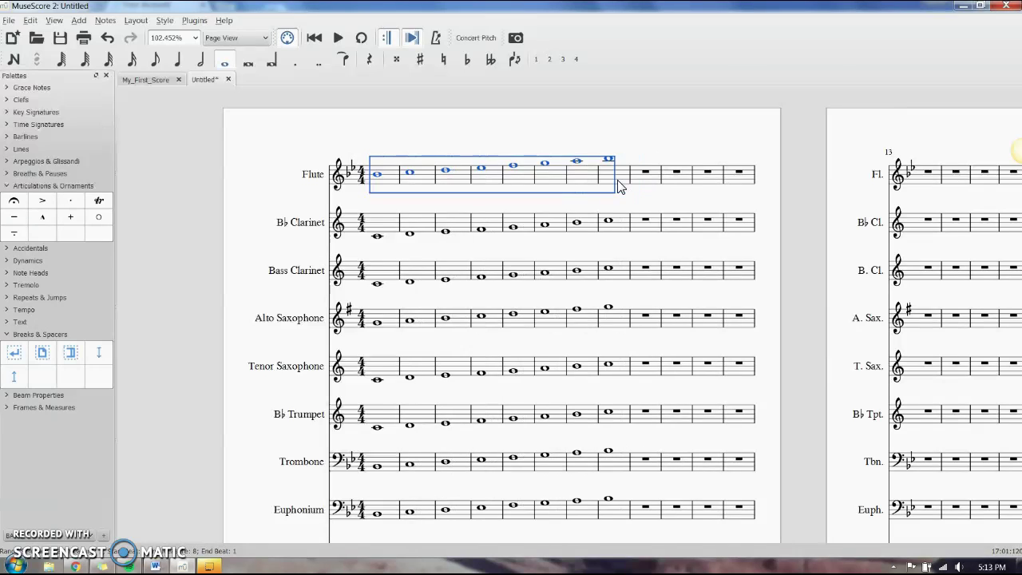
key(braceright)
key(braceright)
key(braceright)
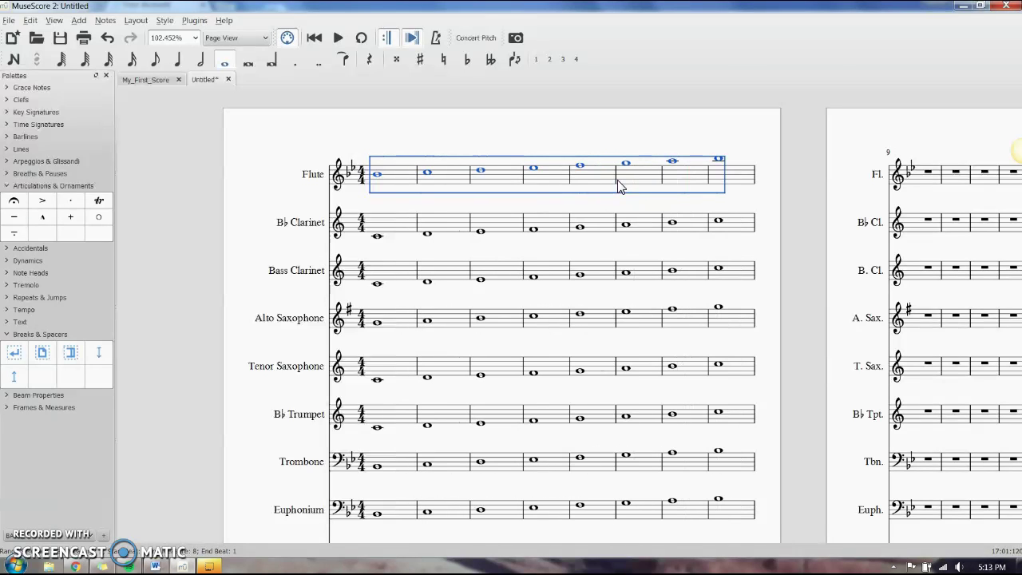
key(braceright)
key(braceright)
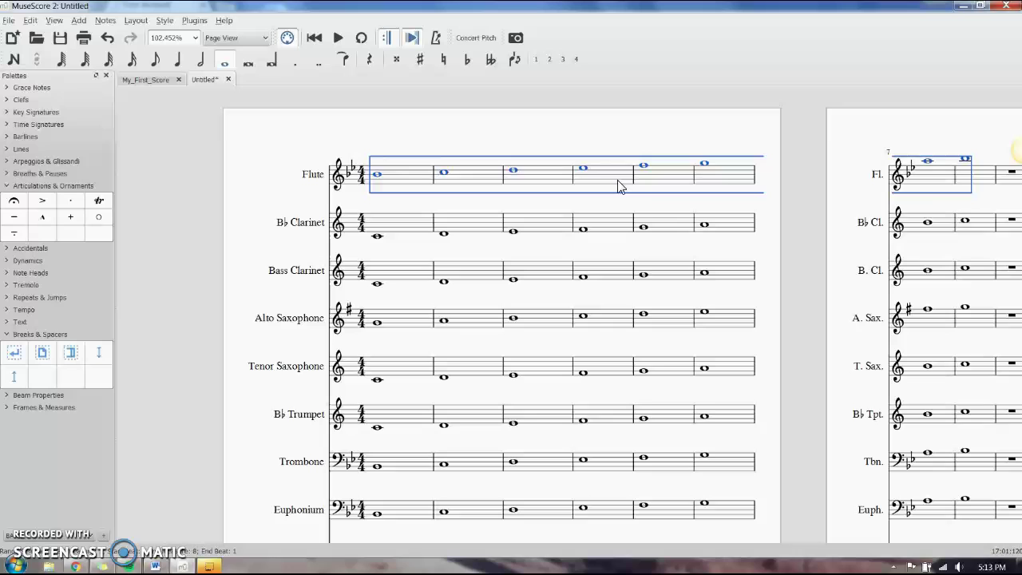
key(braceleft)
key(braceleft)
key(braceleft)
key(braceleft)
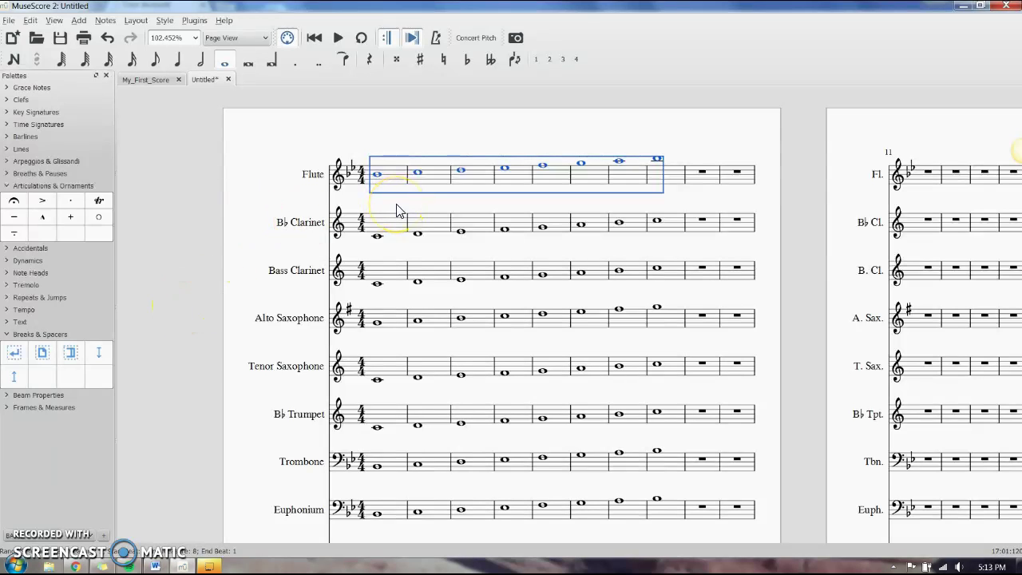
- Move B♭ Clarinet bars 1–8 down by octaves, then back up one octave
click(376, 233)
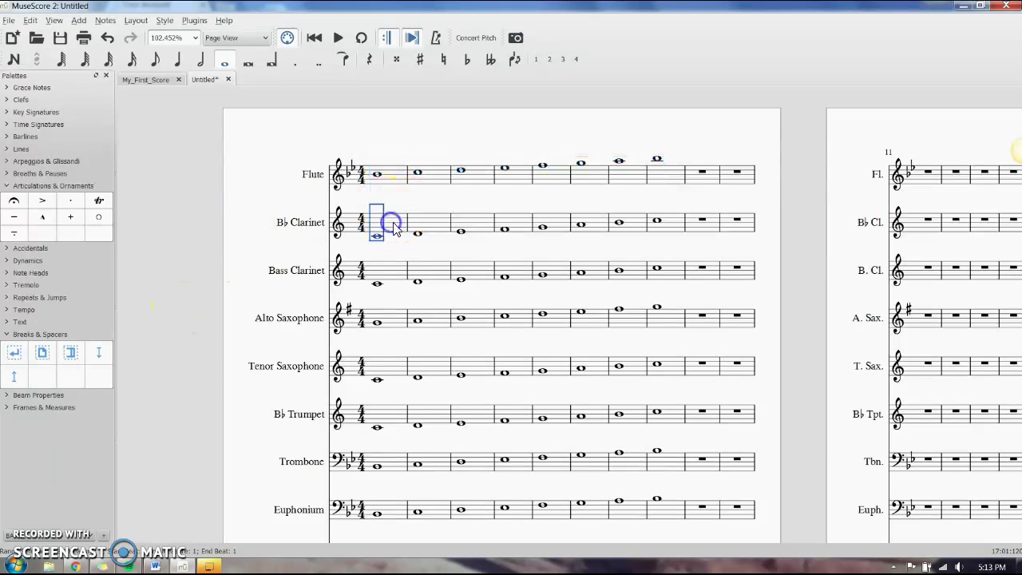
shift+click(669, 232)
key(ctrl+Down)
key(ctrl+Down)
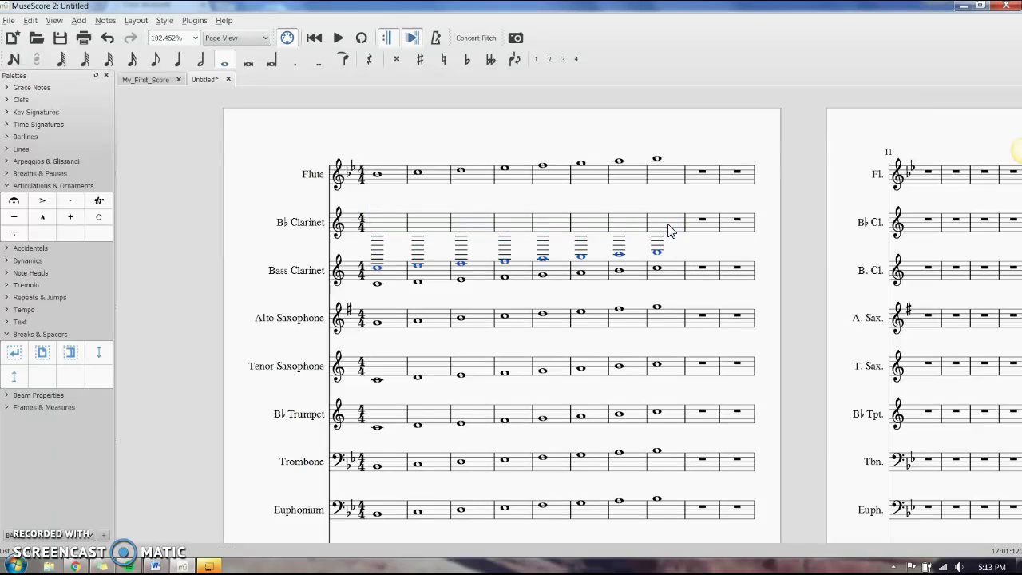
key(ctrl+Up)
- Raise Bass Clarinet bars 1–8 by an octave so they sit above their staff
click(391, 267)
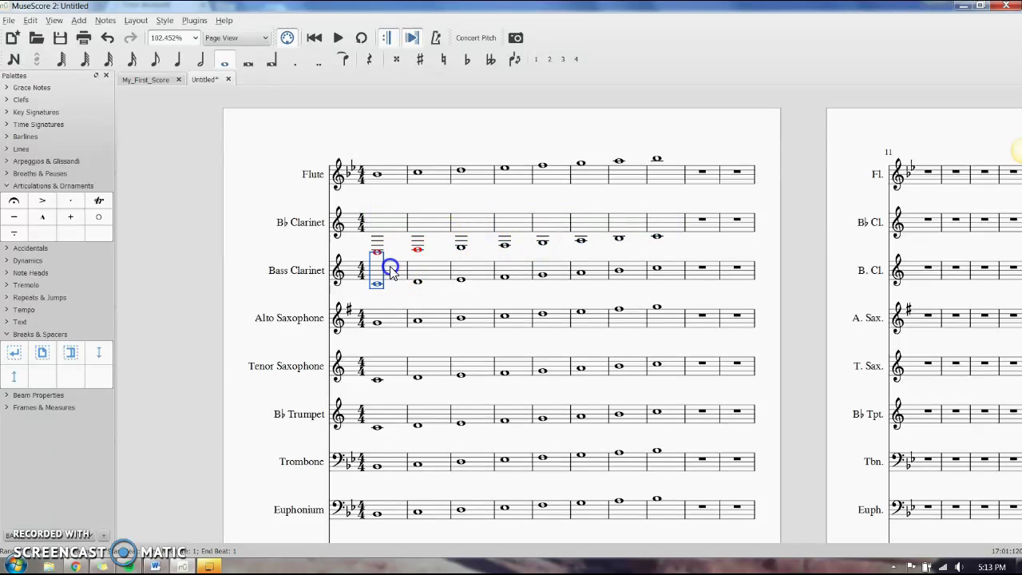
shift+click(670, 289)
key(ctrl+Up)
key(ctrl+Up)
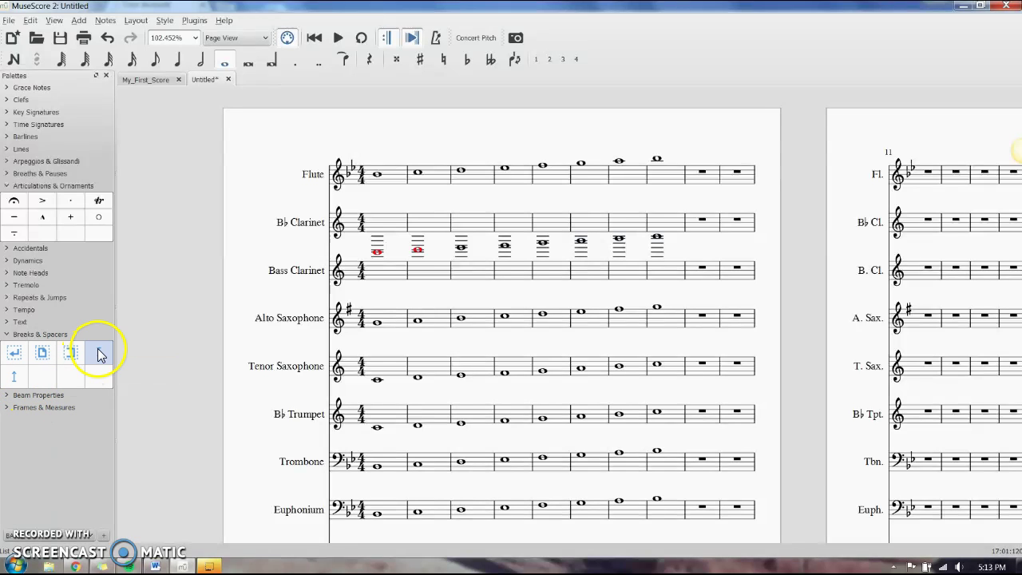
- Drop a staff spacer under the B♭ Clarinet staff and lengthen it to push lower staves down
drag(99, 355, 349, 222)
double_click(335, 240)
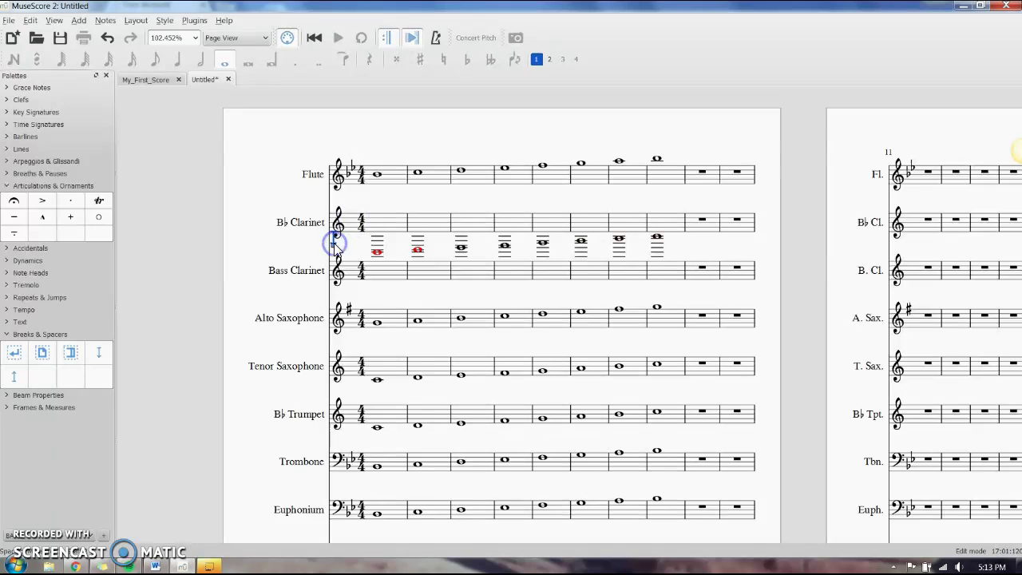
drag(334, 245, 336, 292)
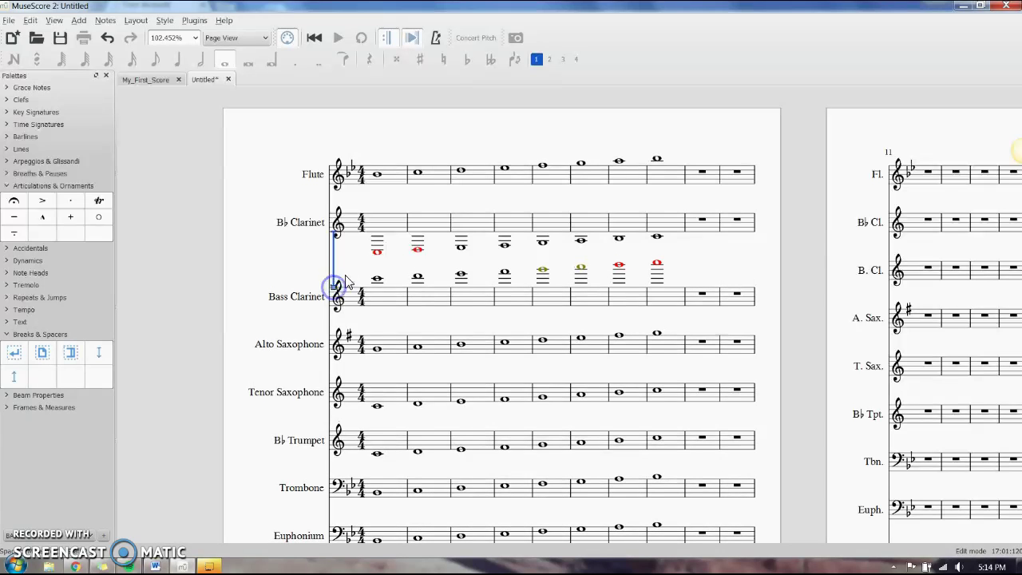
scroll(336, 292, down, 3)
scroll(343, 203, down, 2)
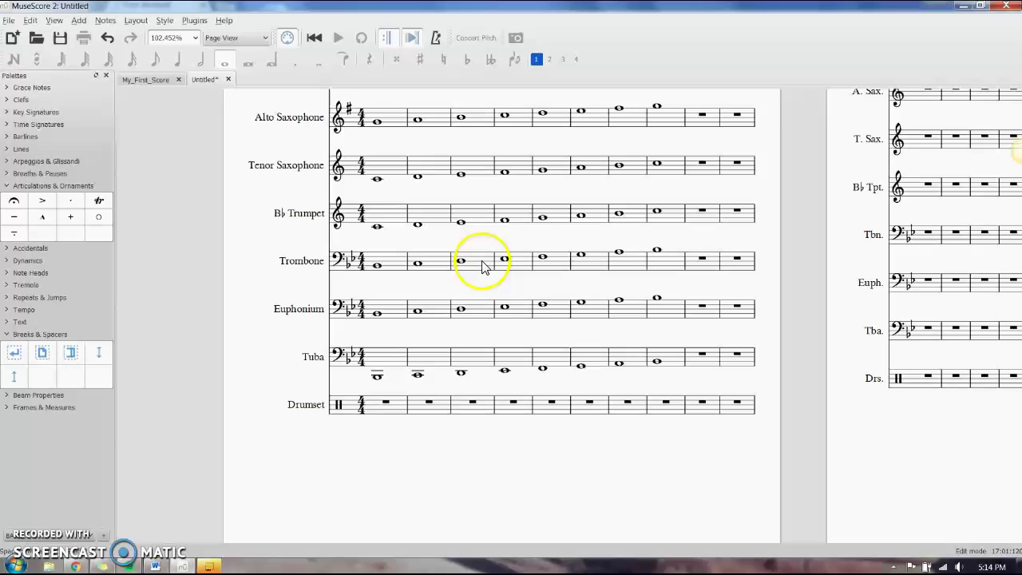
scroll(276, 344, up, 5)
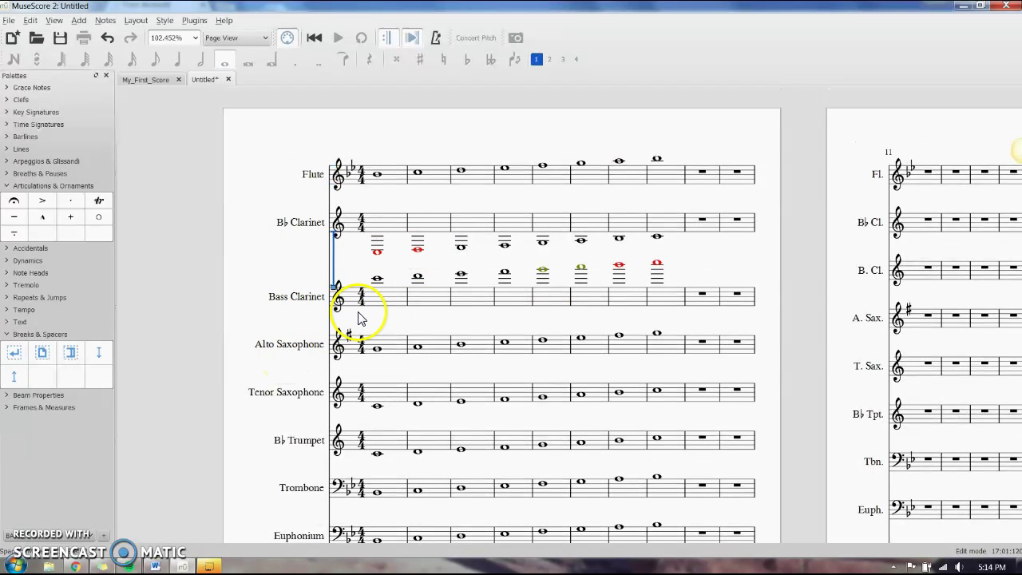
scroll(355, 316, up, 1)
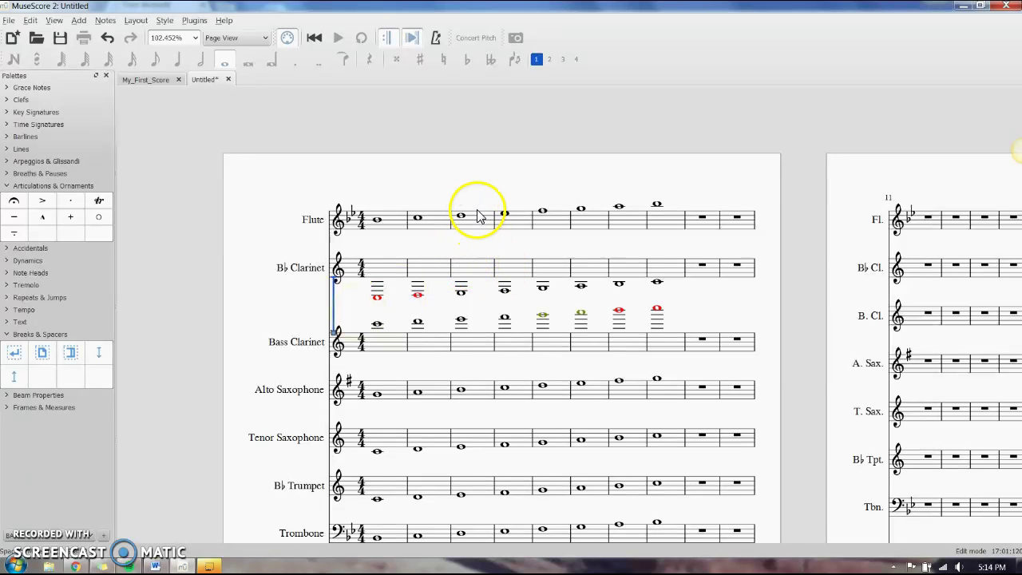
ctrl+scroll(434, 293, down, 5)
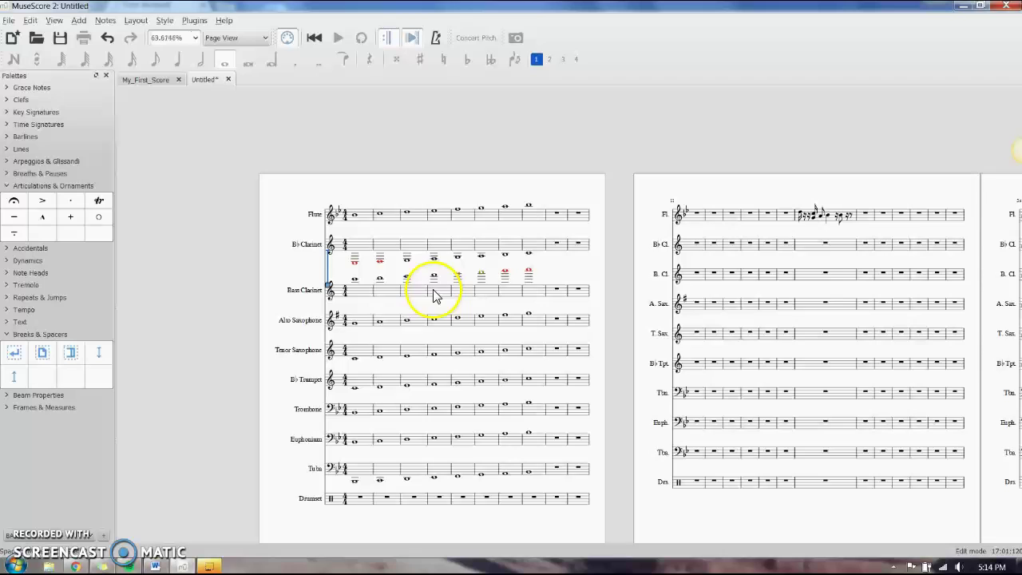
scroll(433, 287, down, 3)
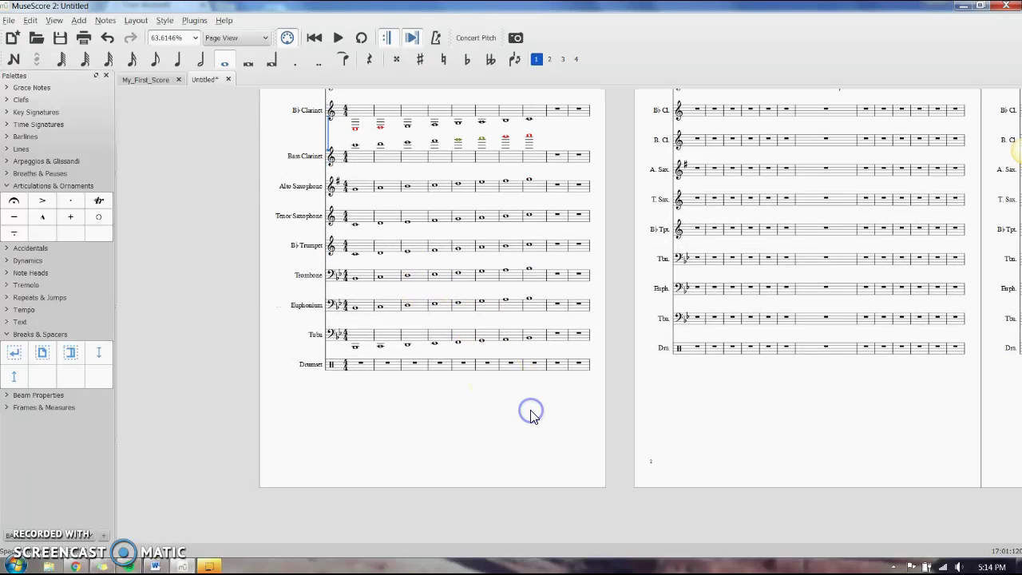
- Add Tenor Trombone staves below the Drumset through the Instruments dialog (I)
key(i)
click(73, 141)
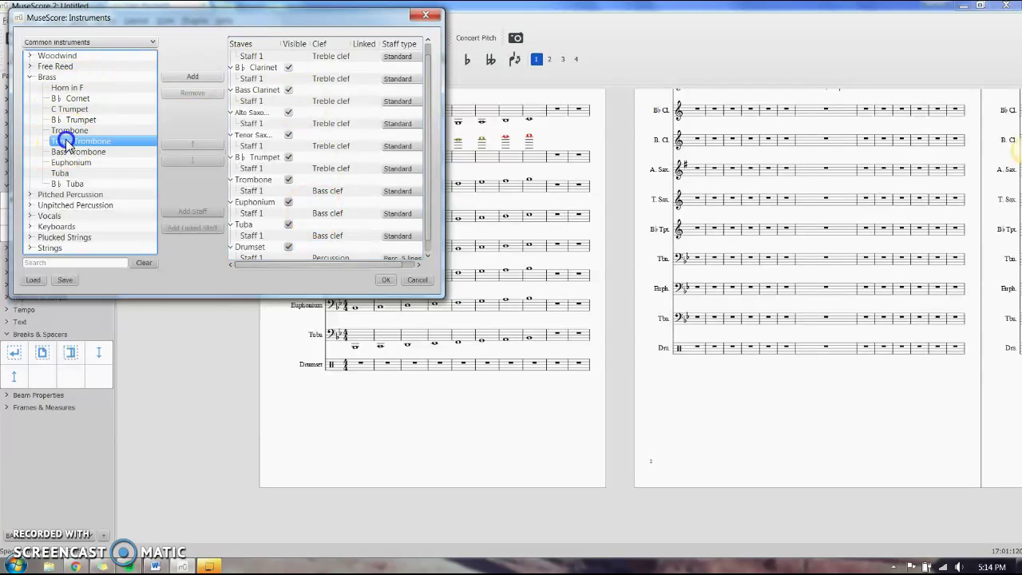
click(196, 77)
click(195, 76)
click(196, 77)
click(195, 76)
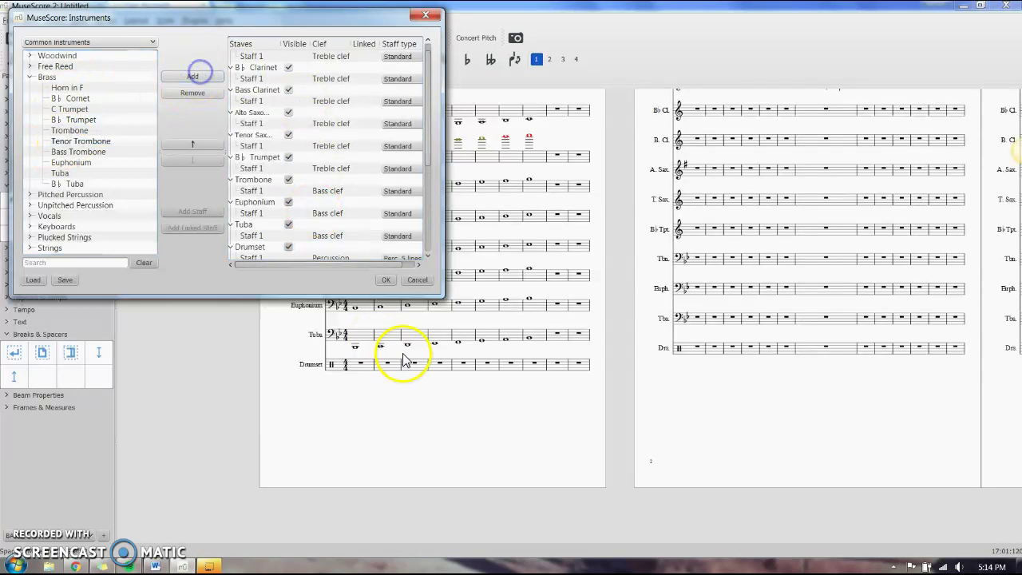
click(386, 279)
scroll(399, 201, up, 3)
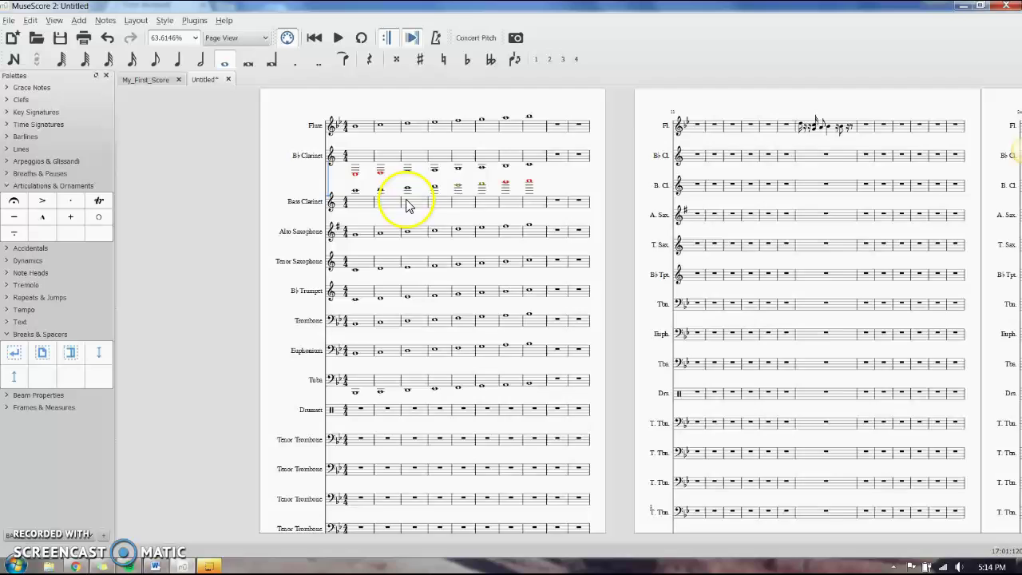
scroll(471, 191, down, 3)
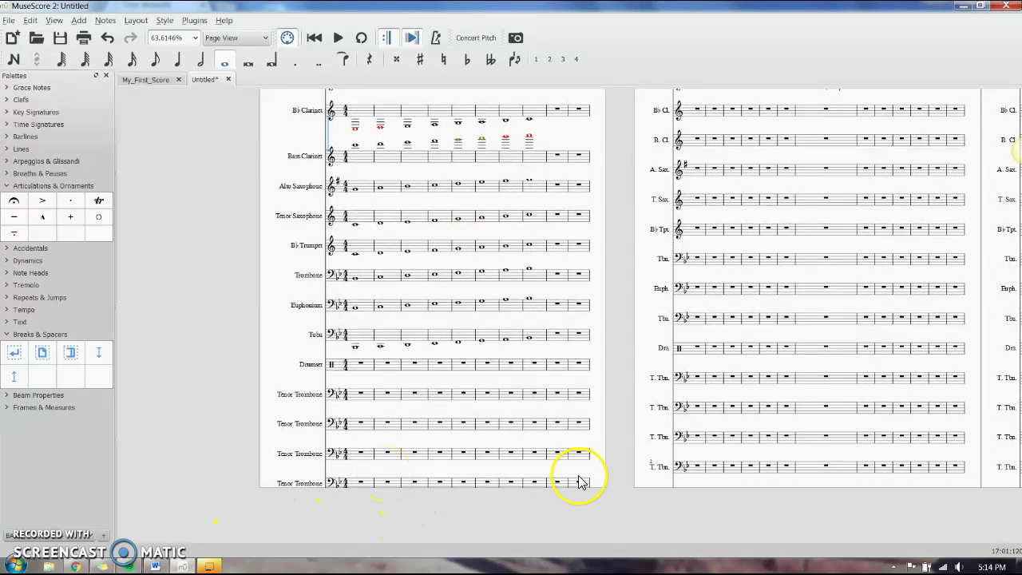
scroll(561, 366, up, 2)
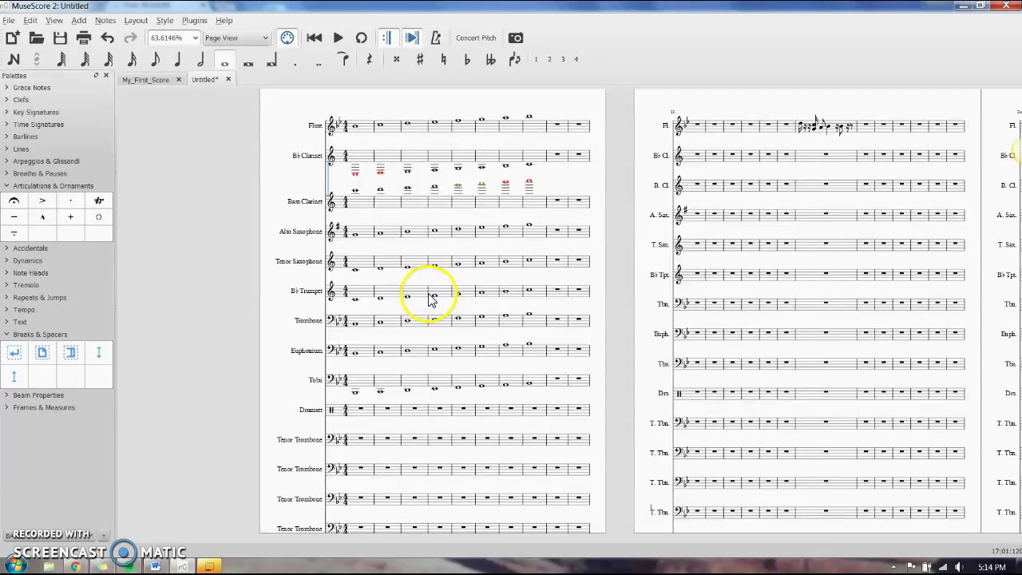
- In Layout > Page Settings, replace the 1.764 mm staff space with 1.4
click(136, 20)
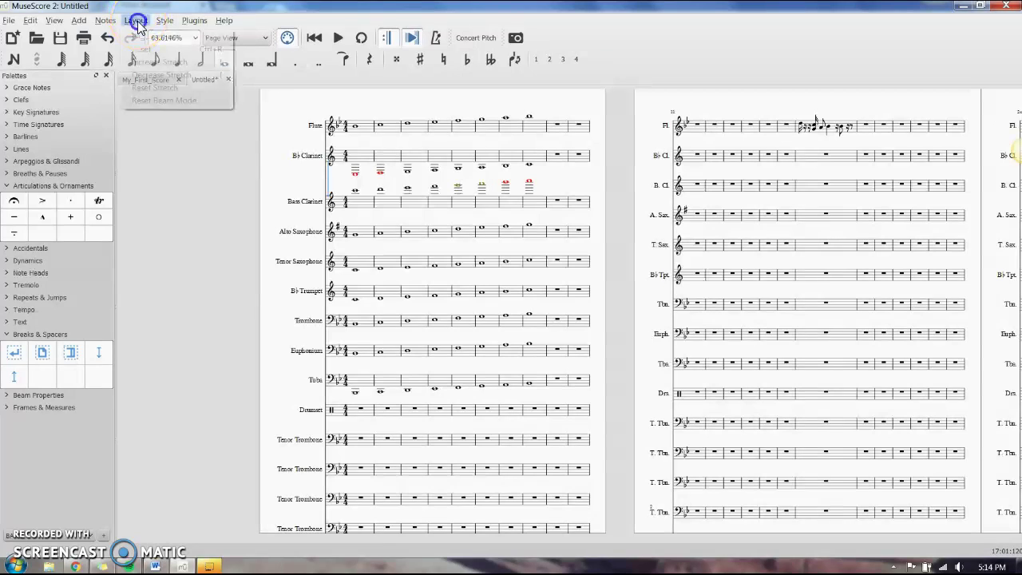
click(177, 38)
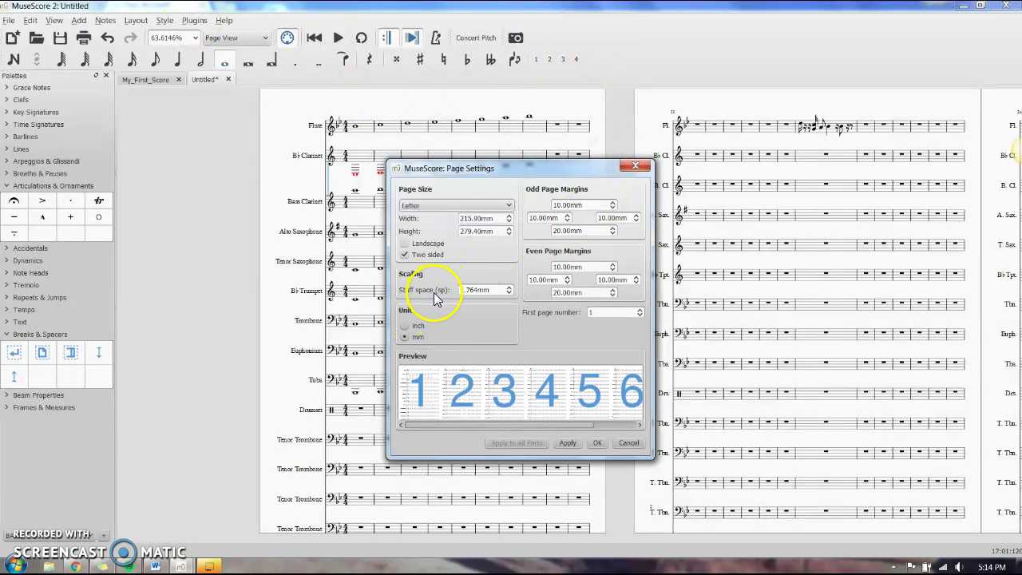
double_click(479, 289)
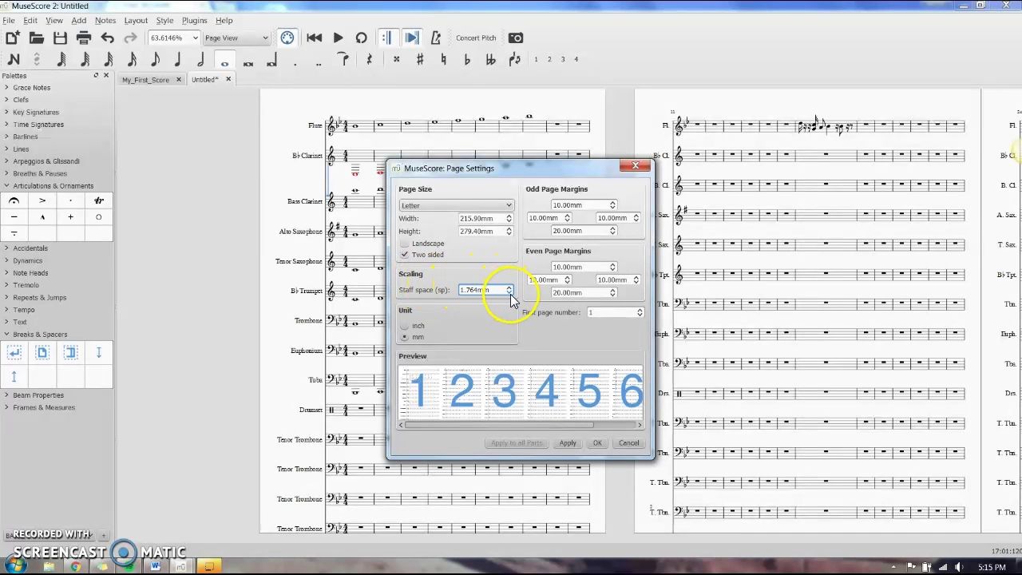
key(Tab)
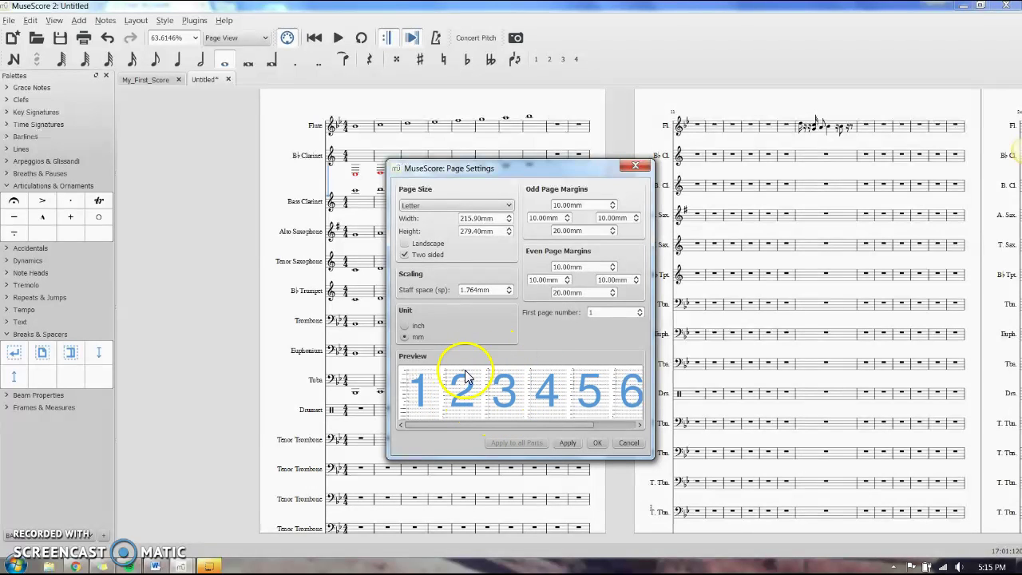
click(509, 294)
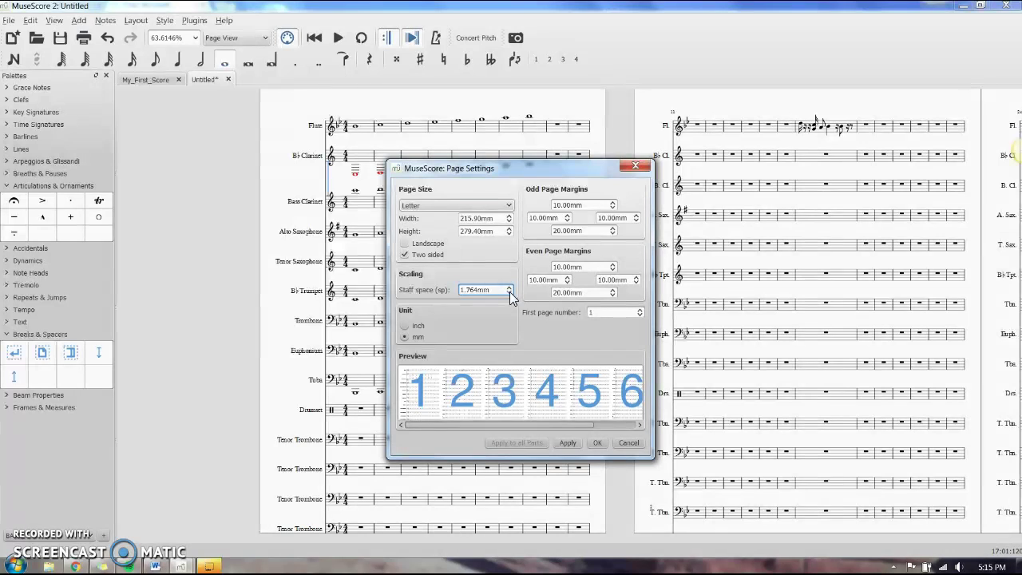
click(509, 293)
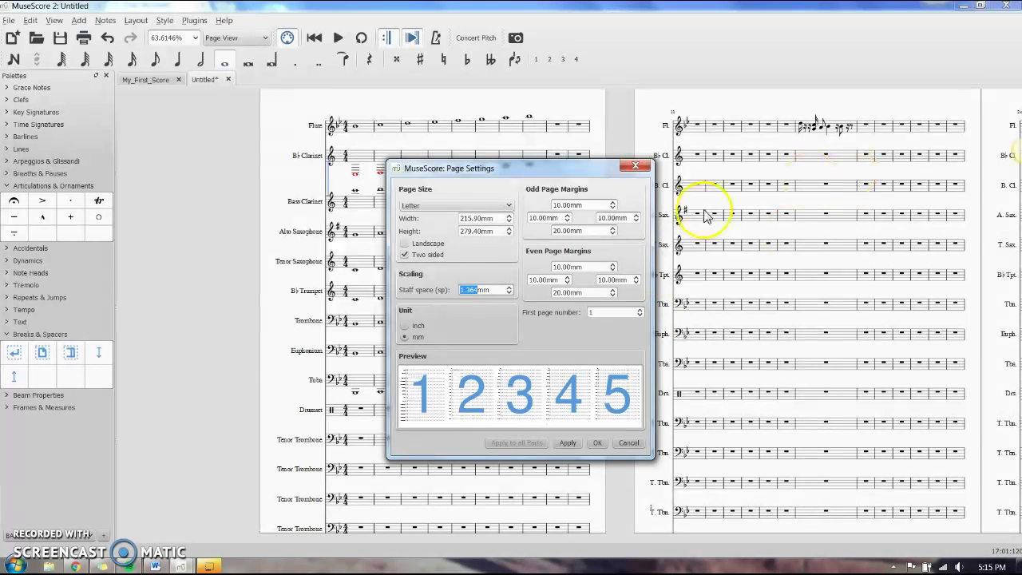
click(509, 286)
drag(496, 294, 448, 292)
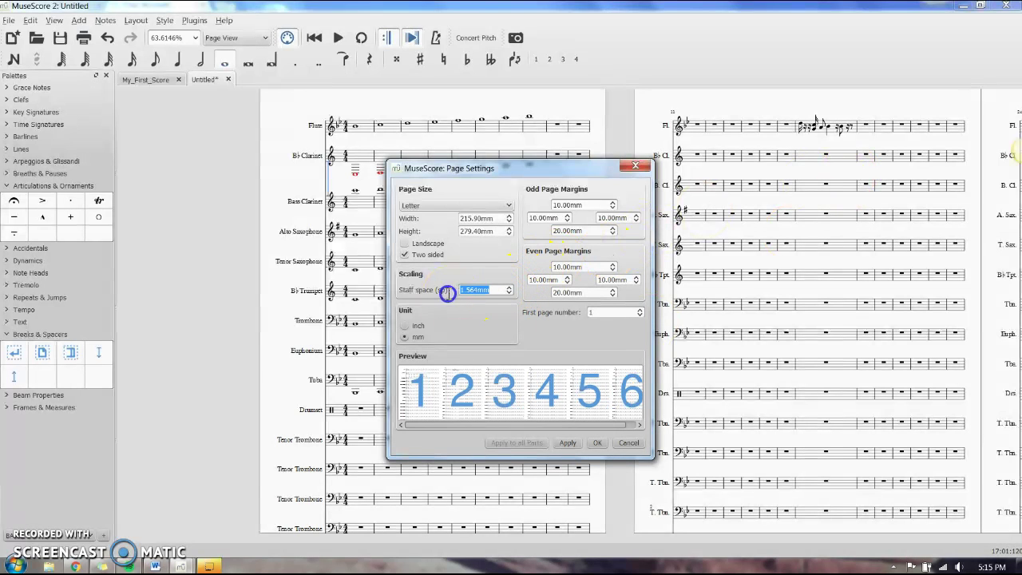
text(1.4)
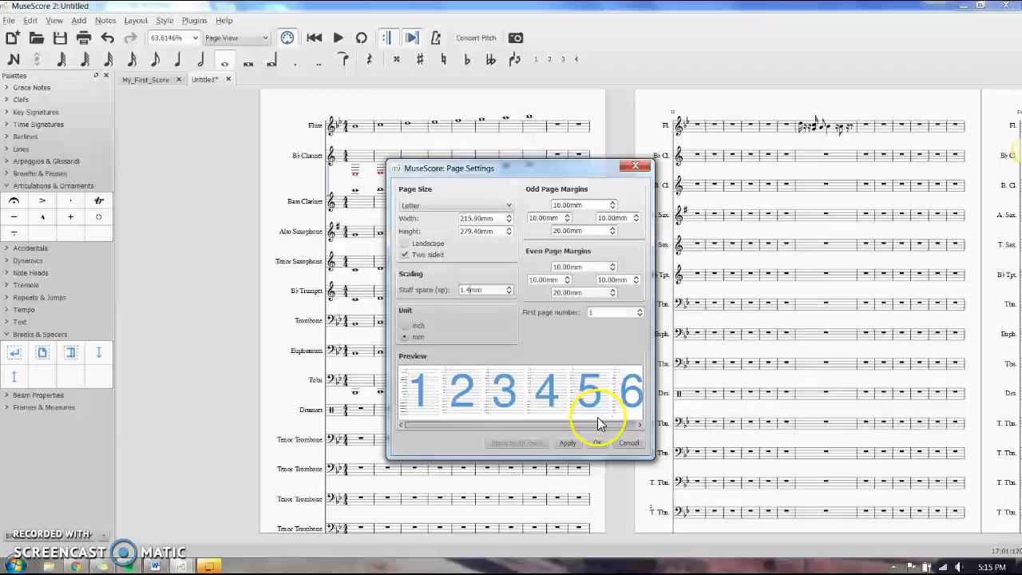
- Toggle units to inches and back, switch Two sided off and on, check margins, then apply
click(491, 322)
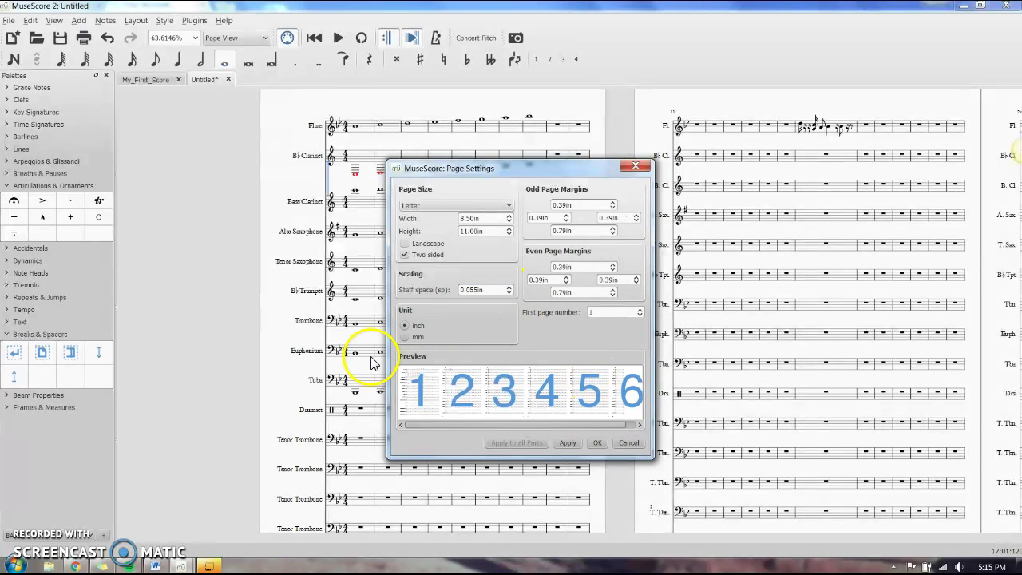
click(404, 336)
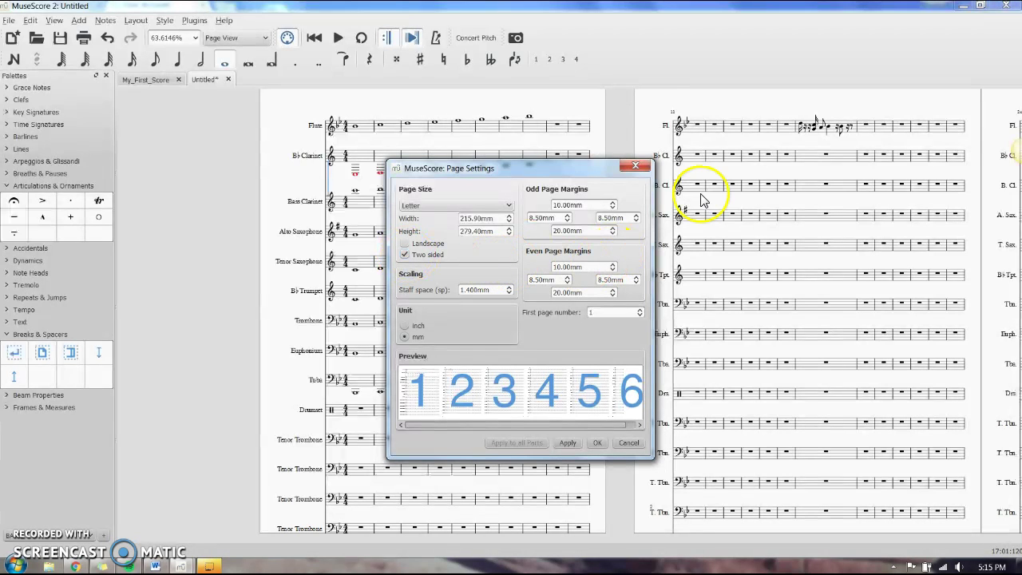
click(405, 254)
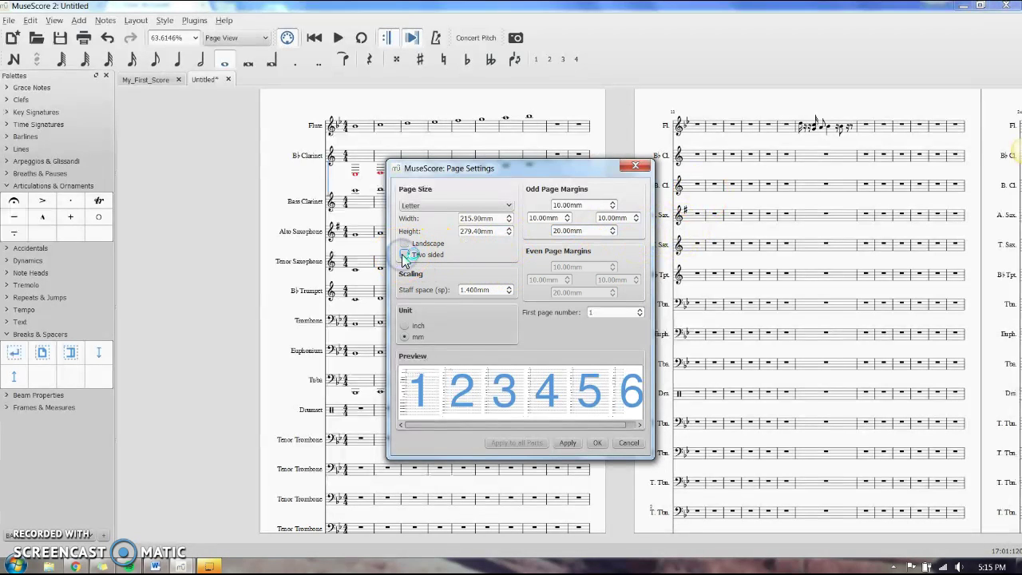
click(405, 254)
click(544, 218)
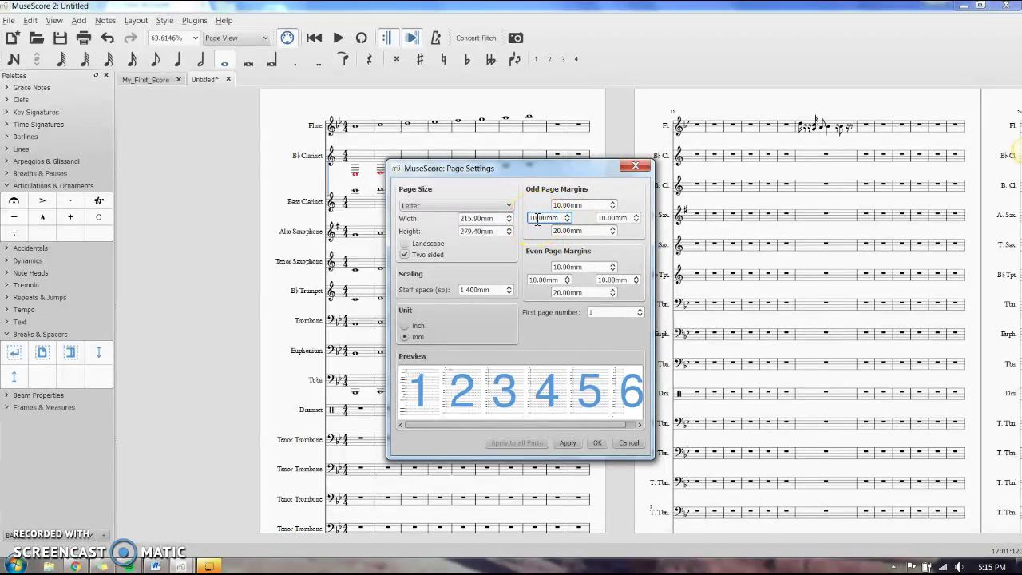
click(567, 205)
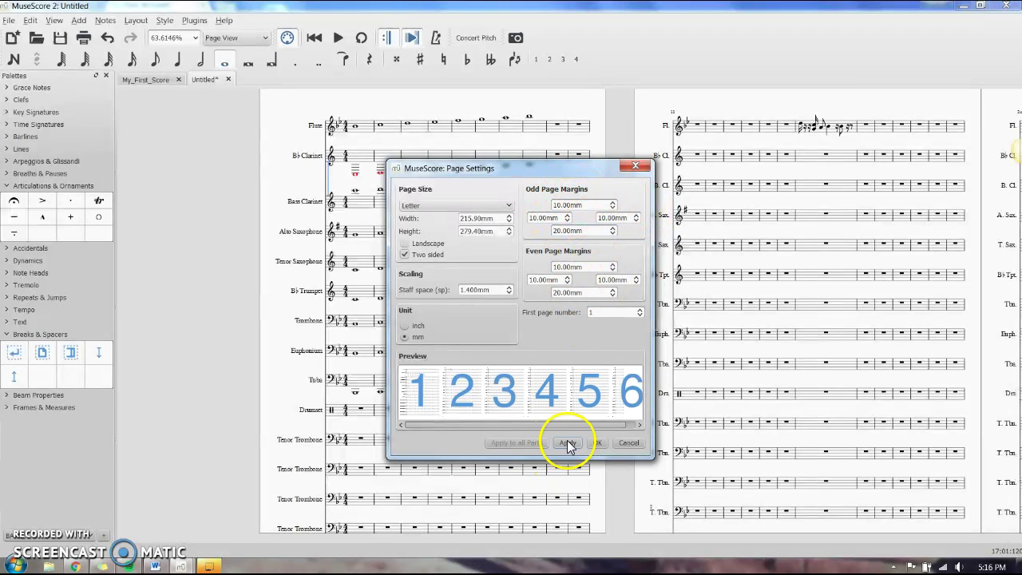
click(598, 443)
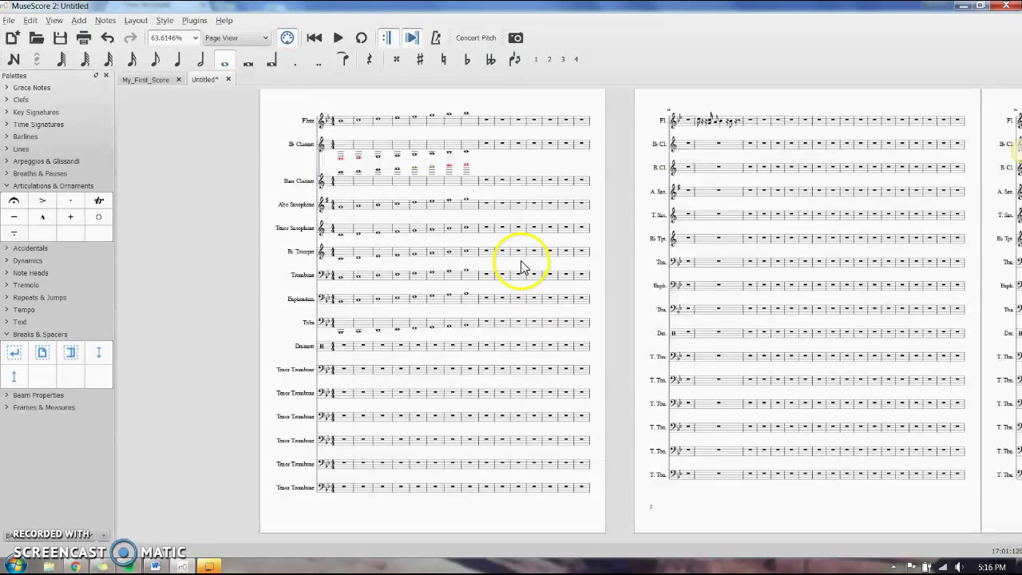
scroll(520, 268, down, 1)
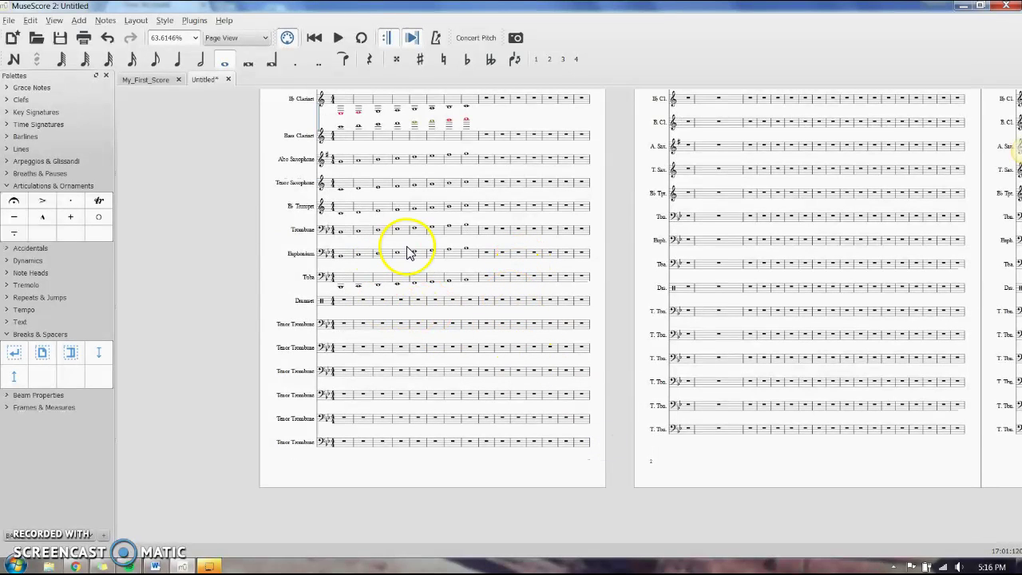
ctrl+scroll(417, 269, up, 4)
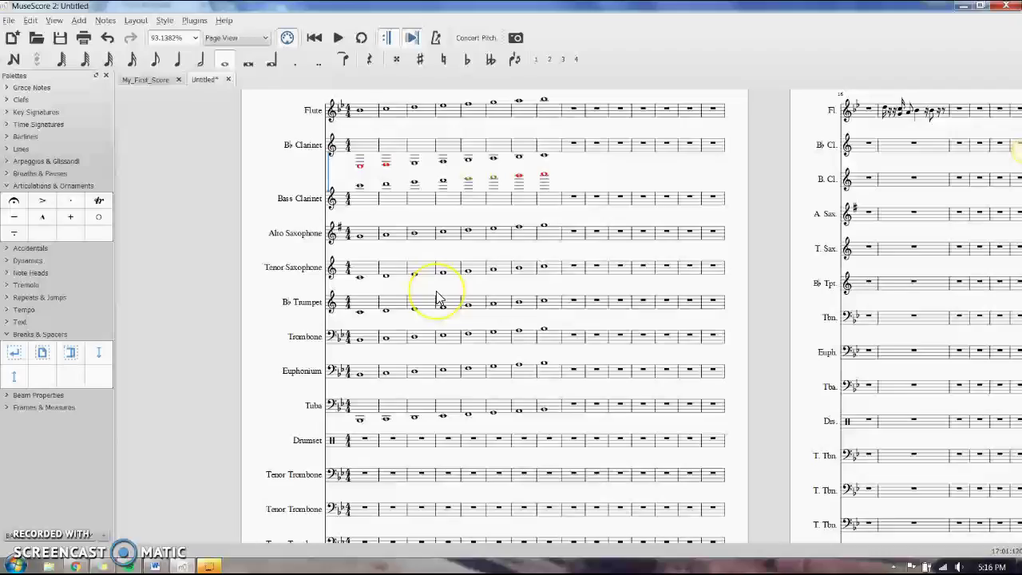
ctrl+scroll(437, 297, up, 13)
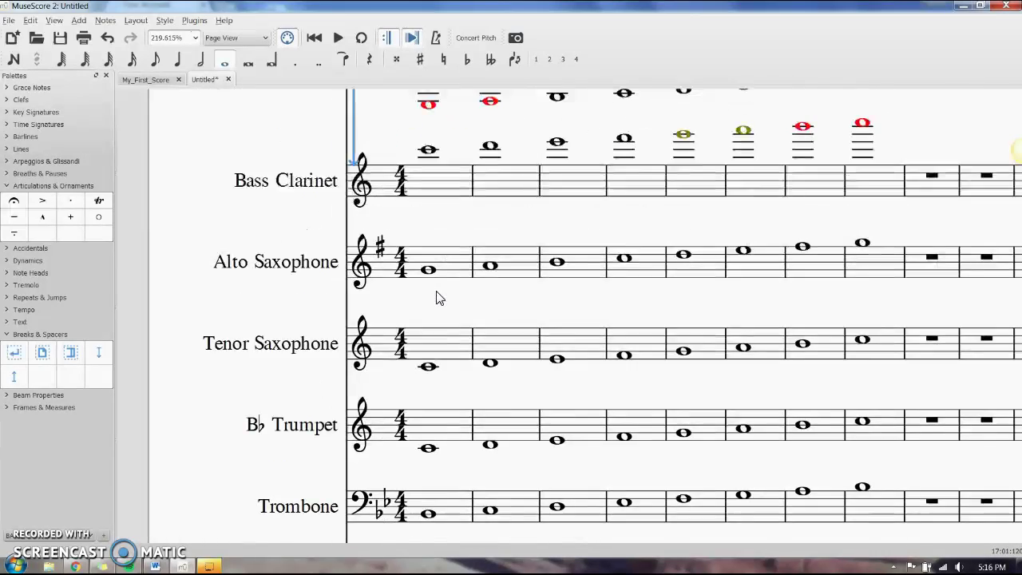
click(460, 285)
ctrl+scroll(462, 275, down, 15)
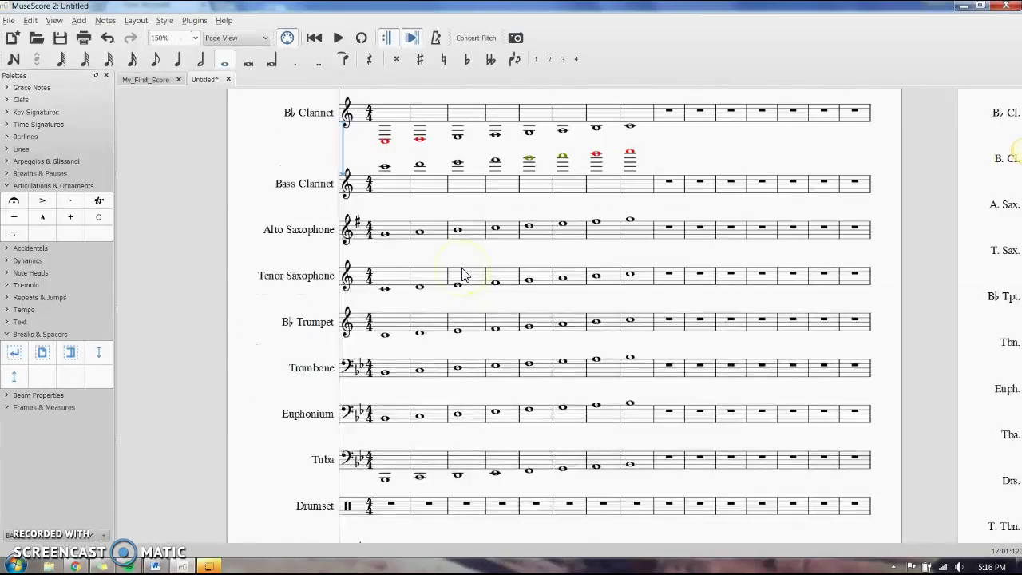
ctrl+scroll(461, 274, down, 3)
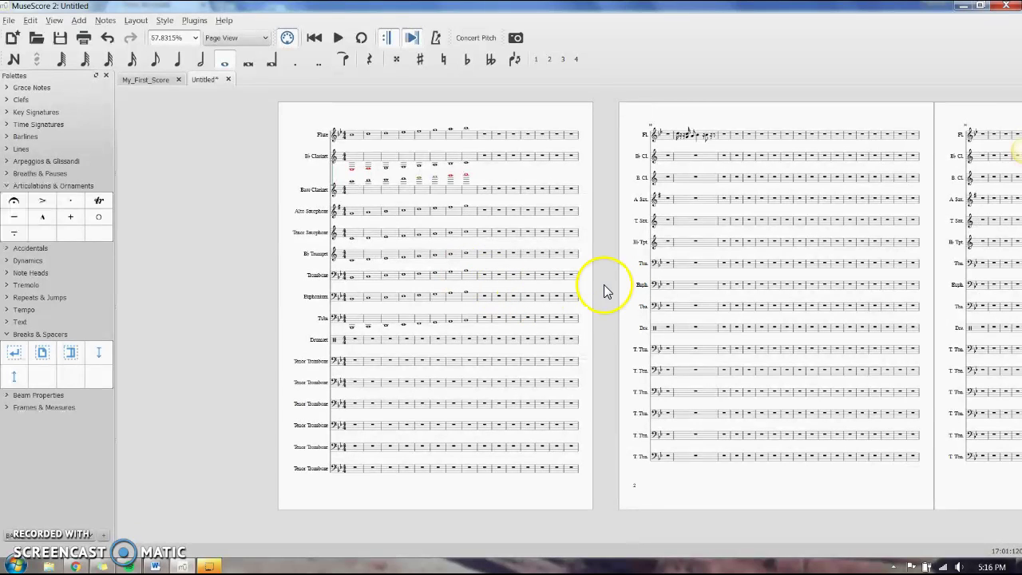
click(532, 382)
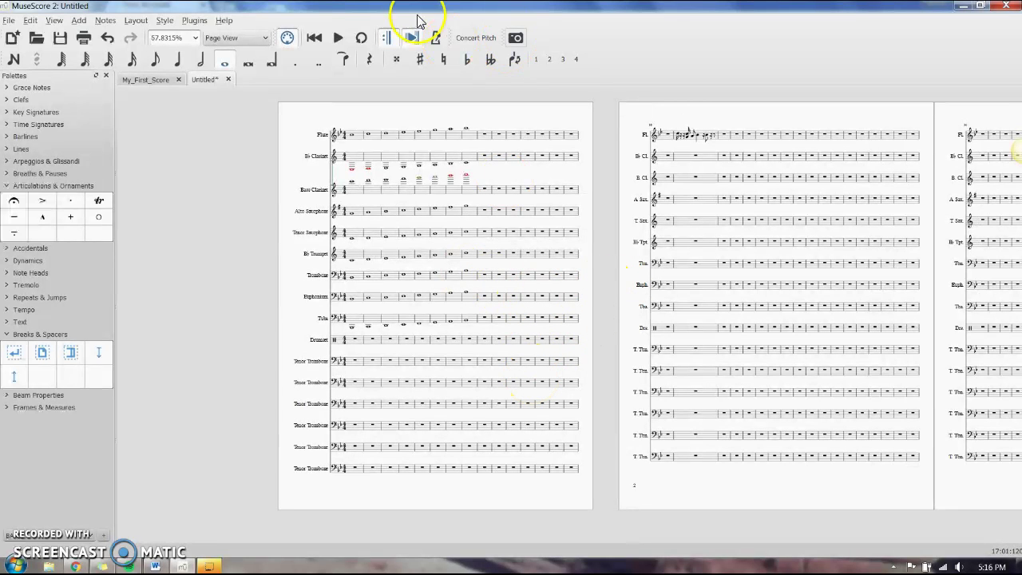
click(194, 20)
- Reopen Page Settings and inspect the odd-page and even-page top margin values
click(146, 36)
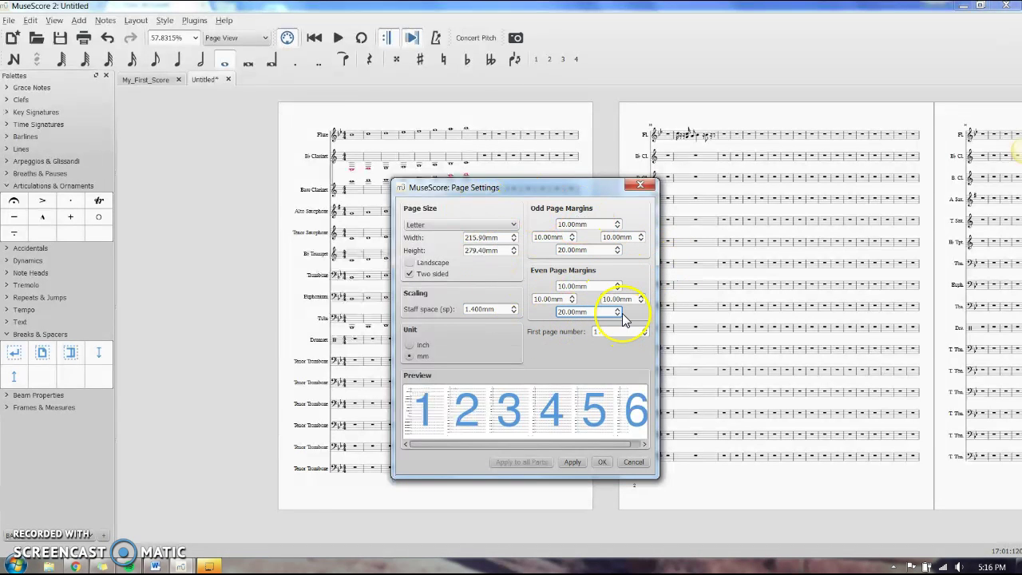
drag(506, 341, 536, 278)
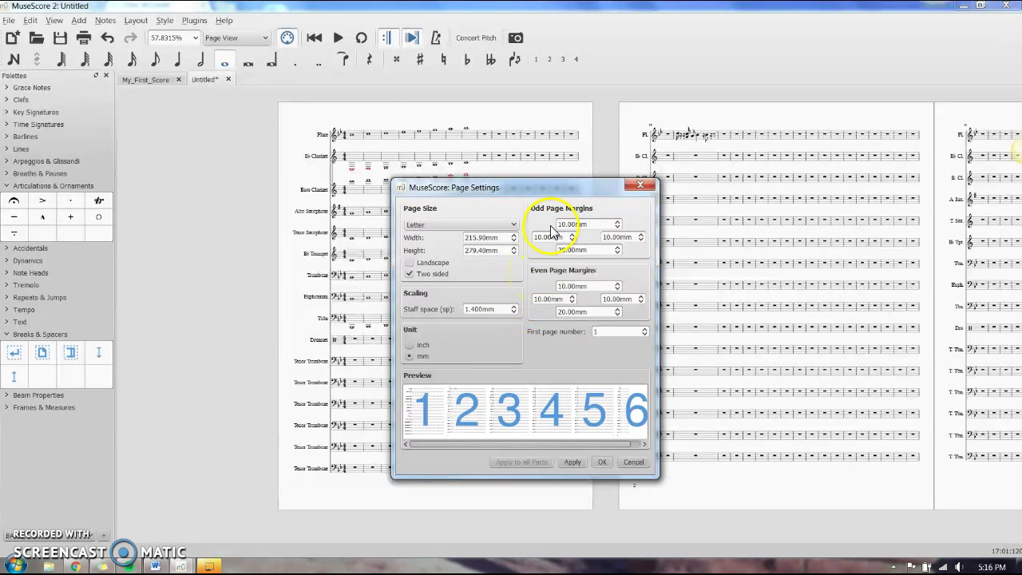
click(605, 224)
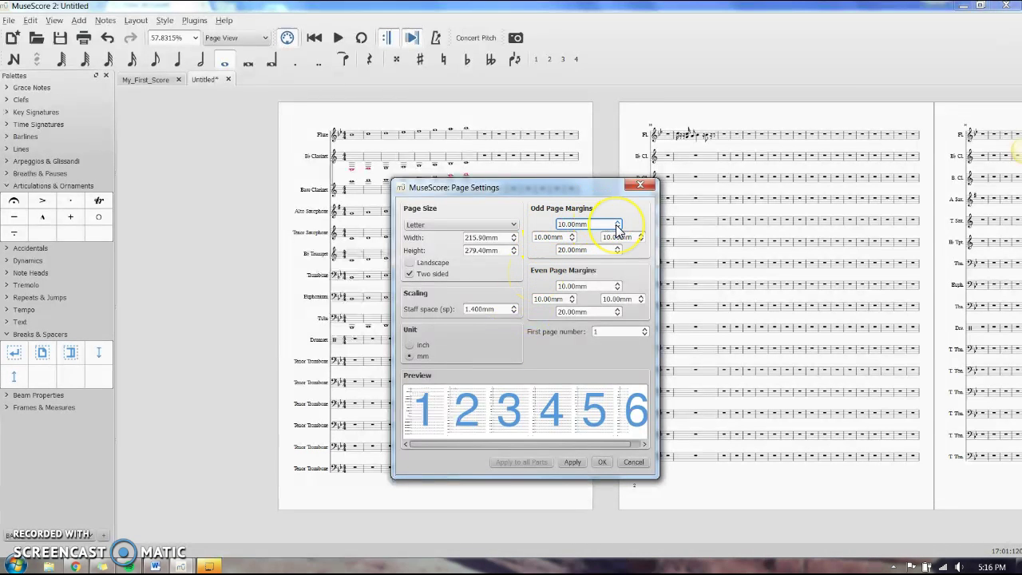
click(593, 286)
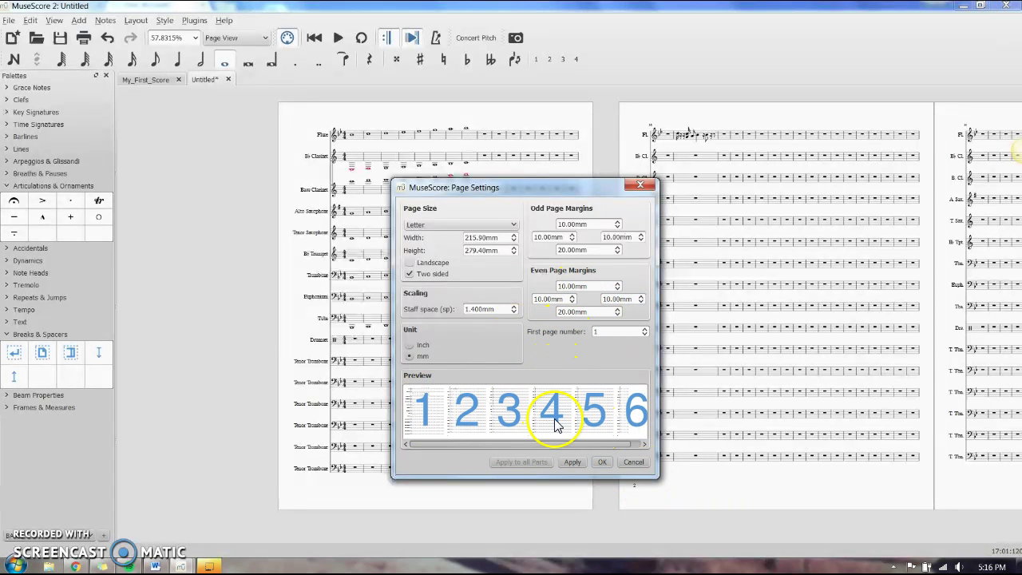
- Confirm Page Settings with OK, keeping the 1.4 mm staff space and 10 mm margins
click(603, 461)
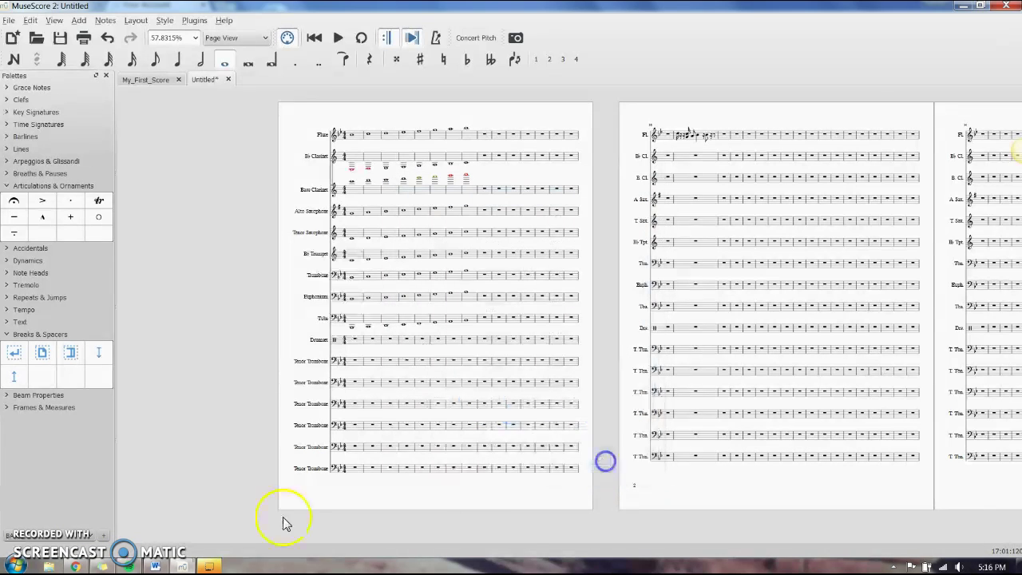